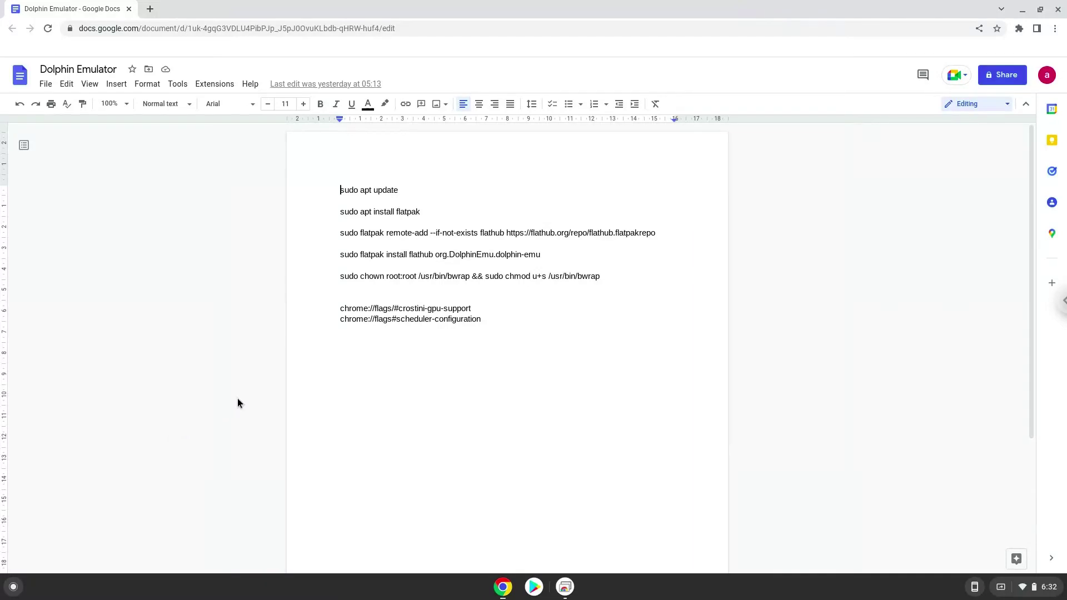
Open the copied crostini-gpu-support flag link and set Crostini GPU Support to Enabled.
{"action": "triple_click", "coordinate": [402, 309]}
{"action": "right_click", "coordinate": [402, 309]}
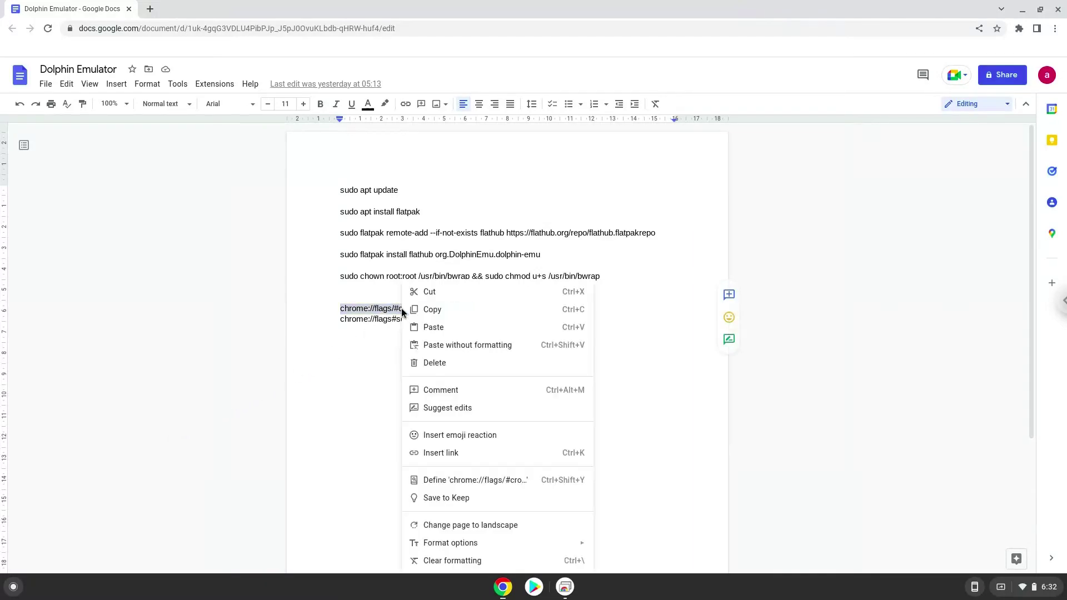
{"action": "left_click", "coordinate": [434, 307]}
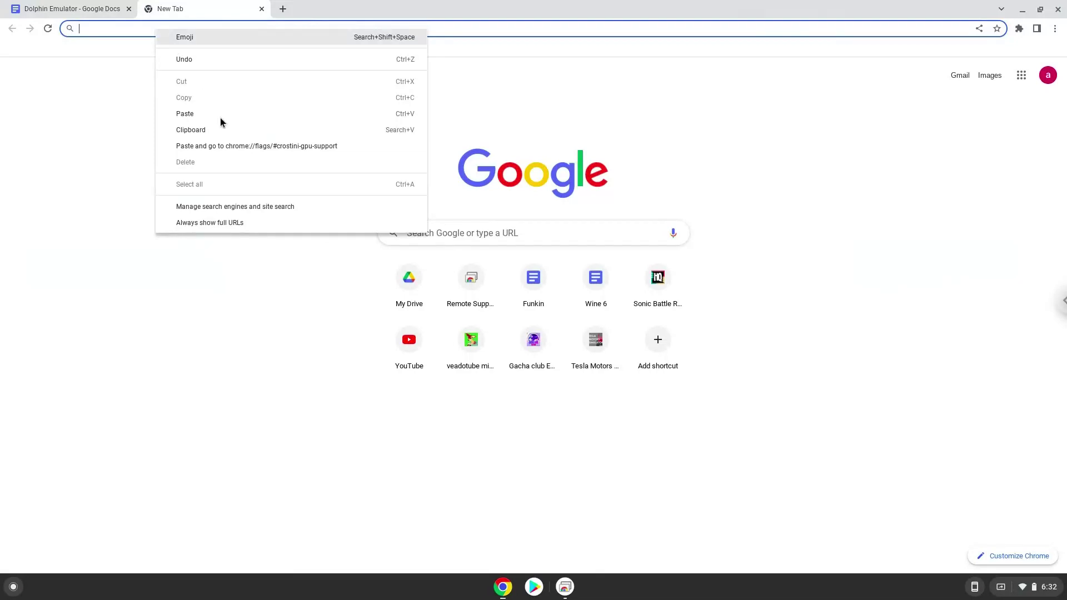
{"action": "left_click", "coordinate": [240, 151]}
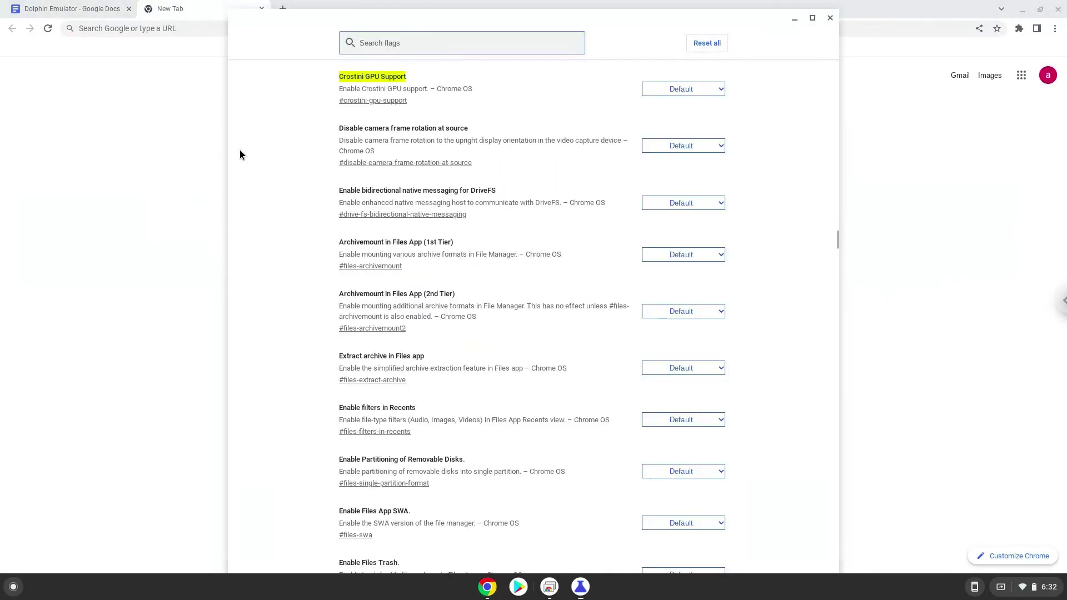
{"action": "left_click", "coordinate": [686, 89]}
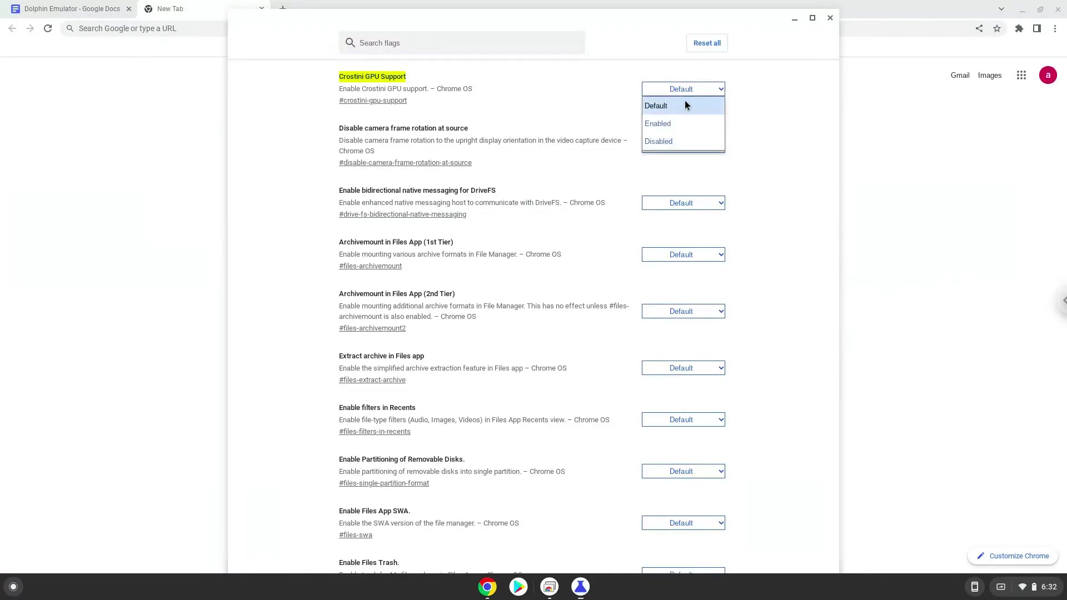
{"action": "left_click", "coordinate": [680, 125]}
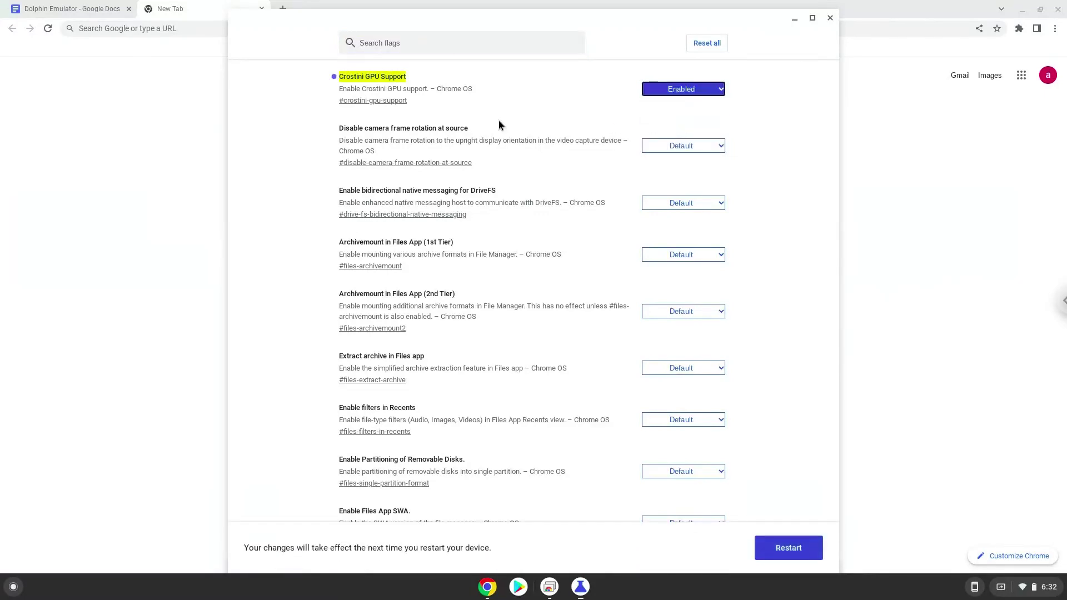
{"action": "left_click", "coordinate": [73, 11]}
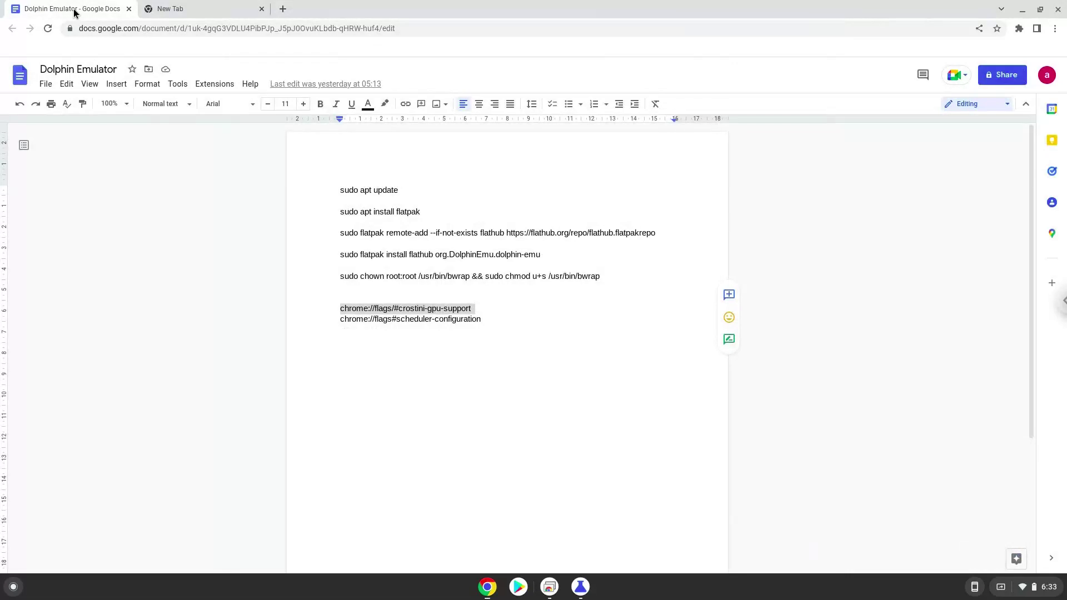
Open the scheduler-configuration flag link and choose 'Enables Hyper-Threading on relevant CPUs'.
{"action": "left_click", "coordinate": [391, 319]}
{"action": "triple_click", "coordinate": [391, 319]}
{"action": "right_click", "coordinate": [391, 320]}
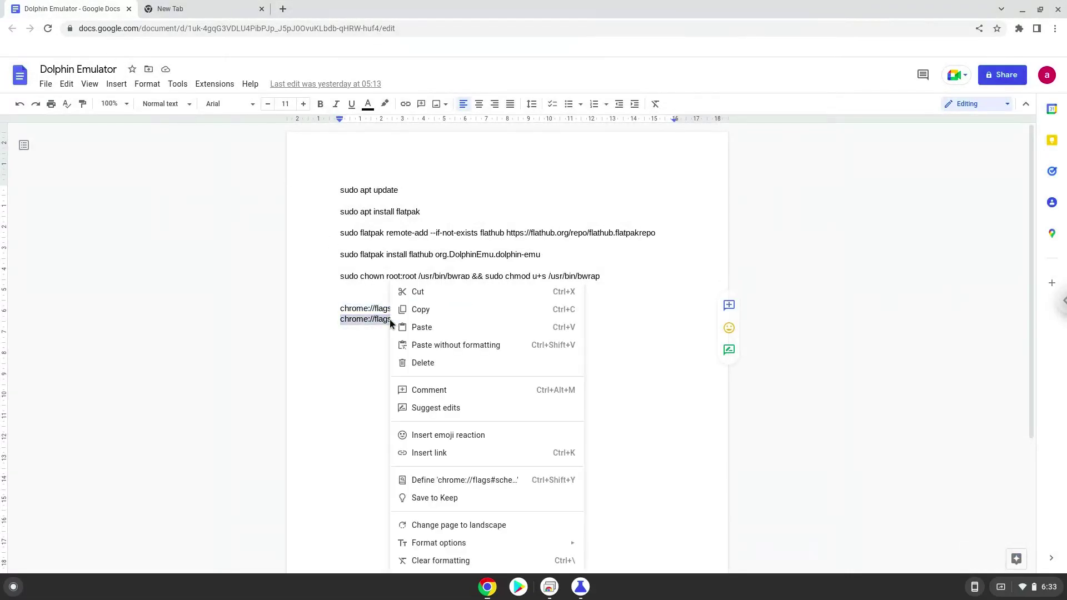
{"action": "left_click", "coordinate": [440, 312]}
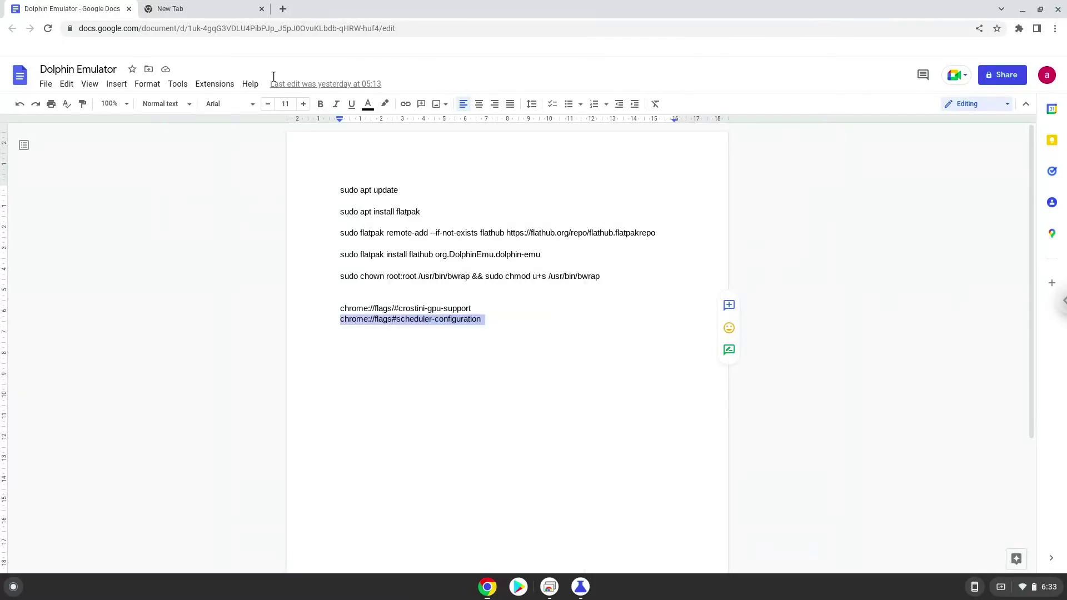
{"action": "left_click", "coordinate": [179, 9]}
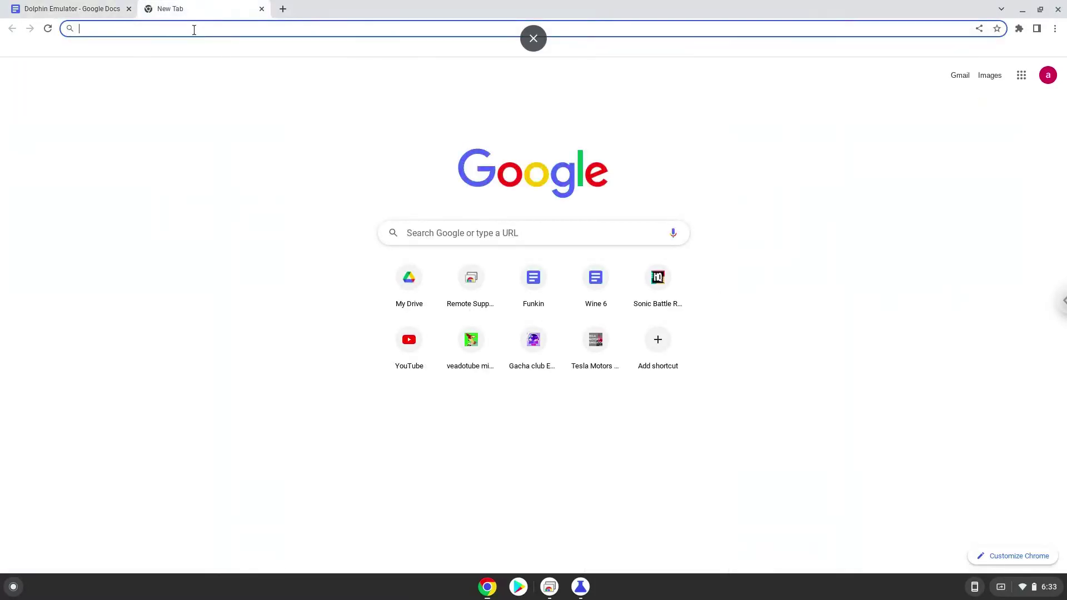
{"action": "right_click", "coordinate": [193, 29]}
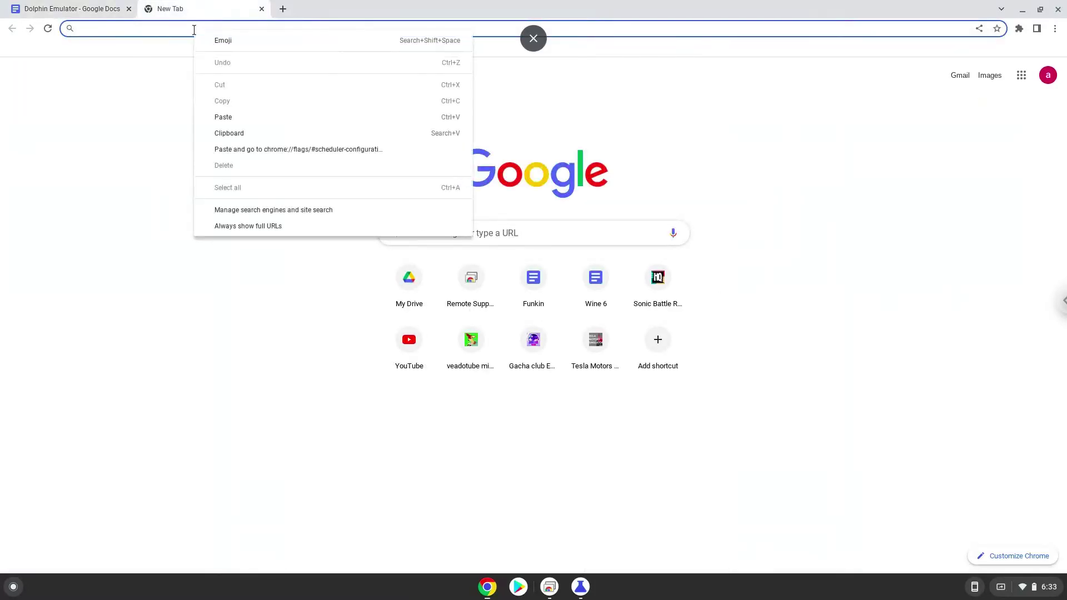
{"action": "left_click", "coordinate": [254, 146]}
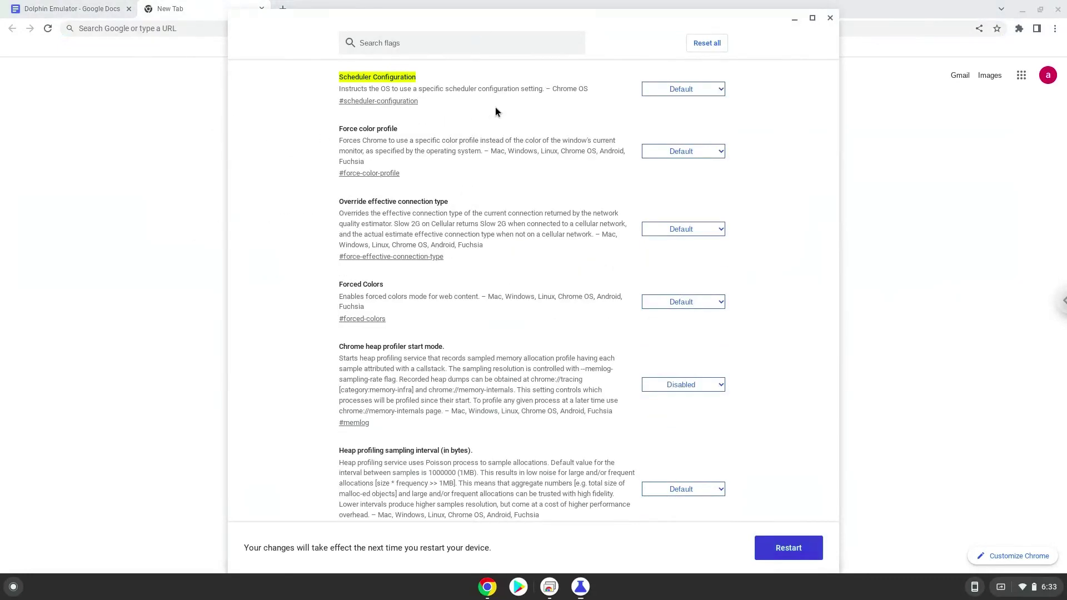
{"action": "left_click", "coordinate": [660, 88]}
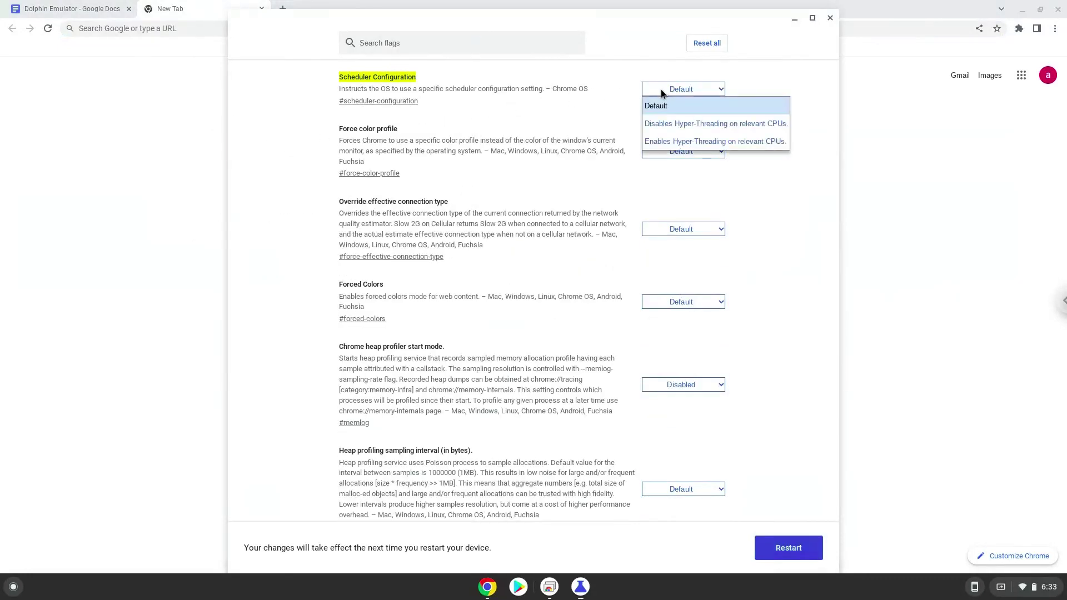
{"action": "left_click", "coordinate": [656, 148]}
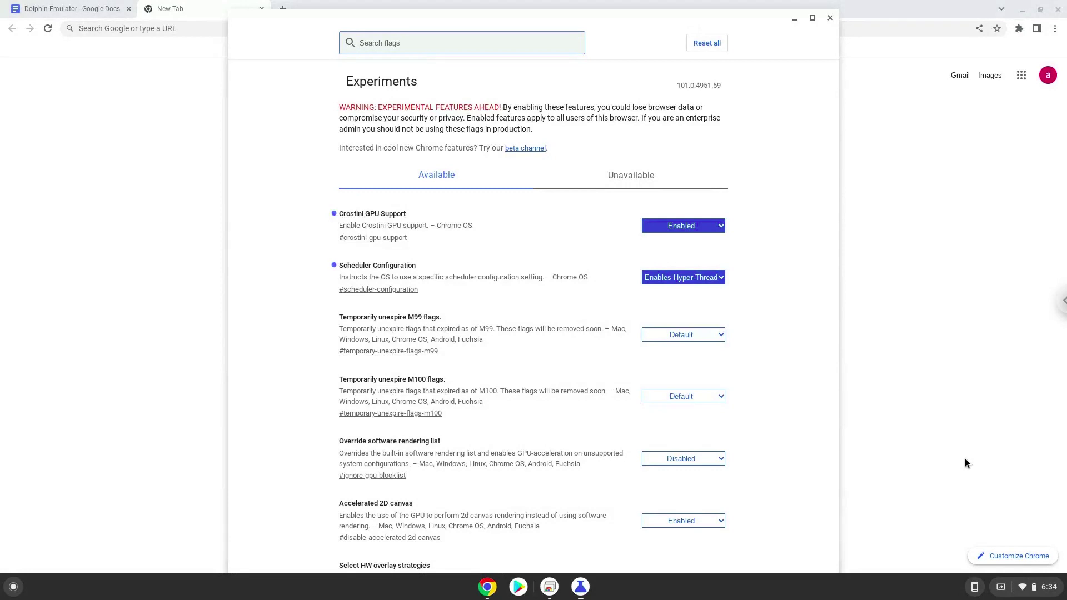
In Settings, go to Advanced > Developers and turn on the Linux development environment.
{"action": "left_click", "coordinate": [1027, 585]}
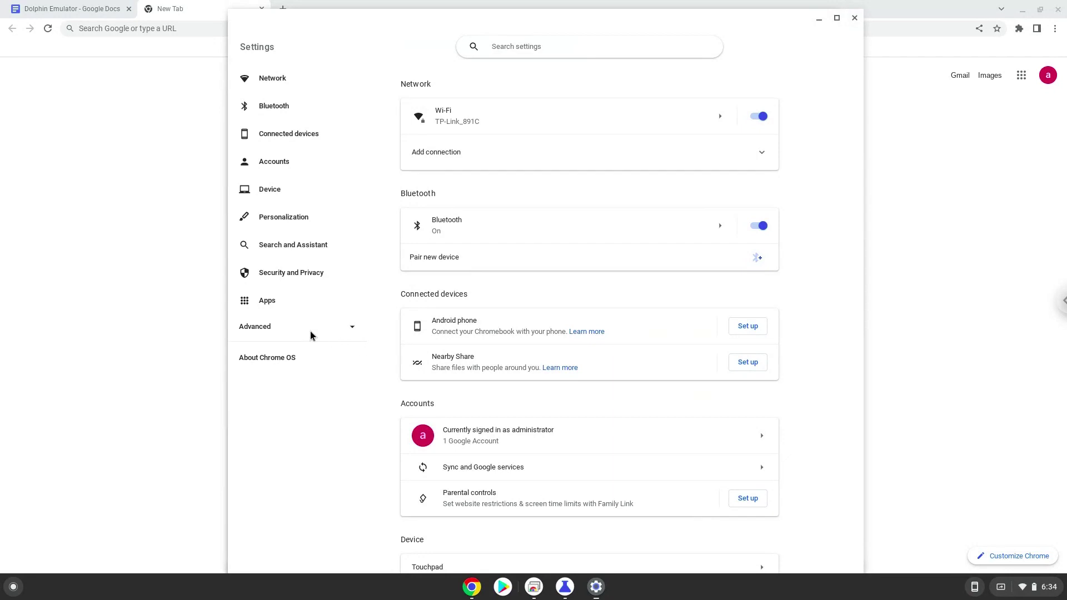
{"action": "left_click", "coordinate": [286, 330]}
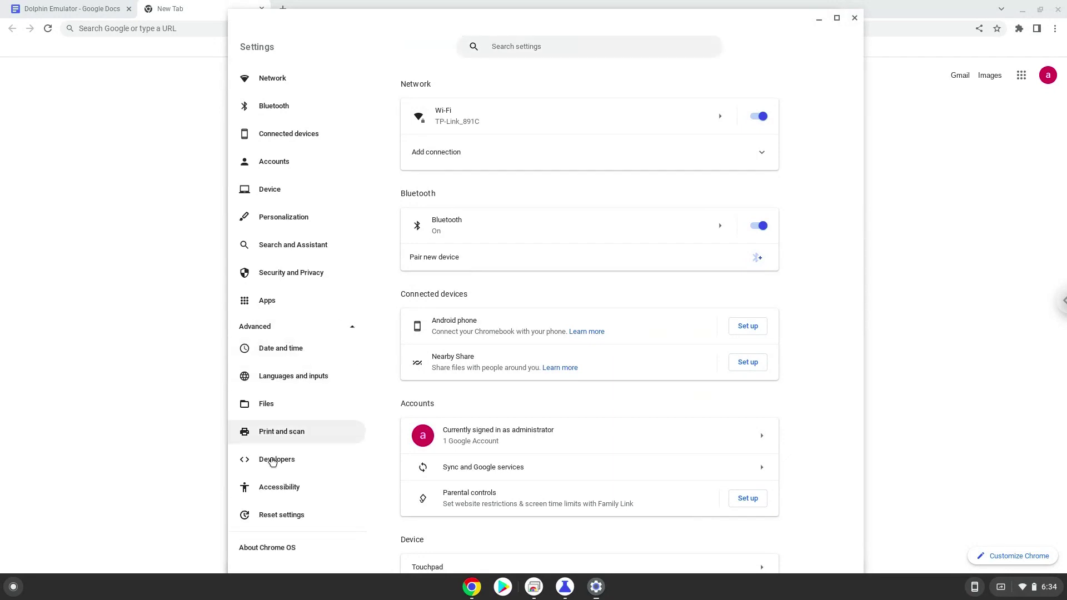
{"action": "left_click", "coordinate": [271, 465]}
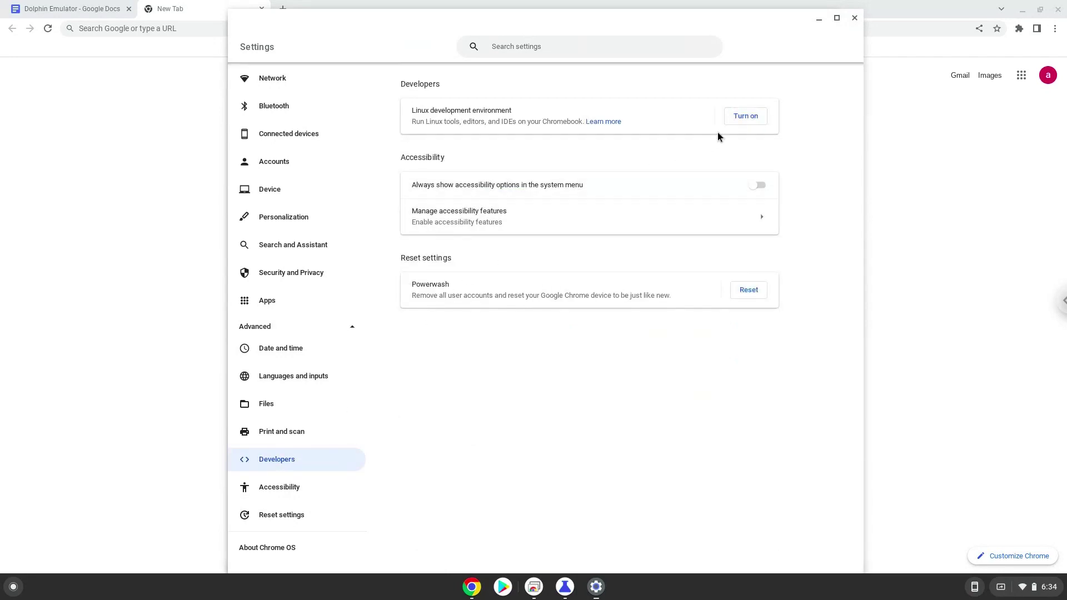
{"action": "left_click", "coordinate": [740, 121]}
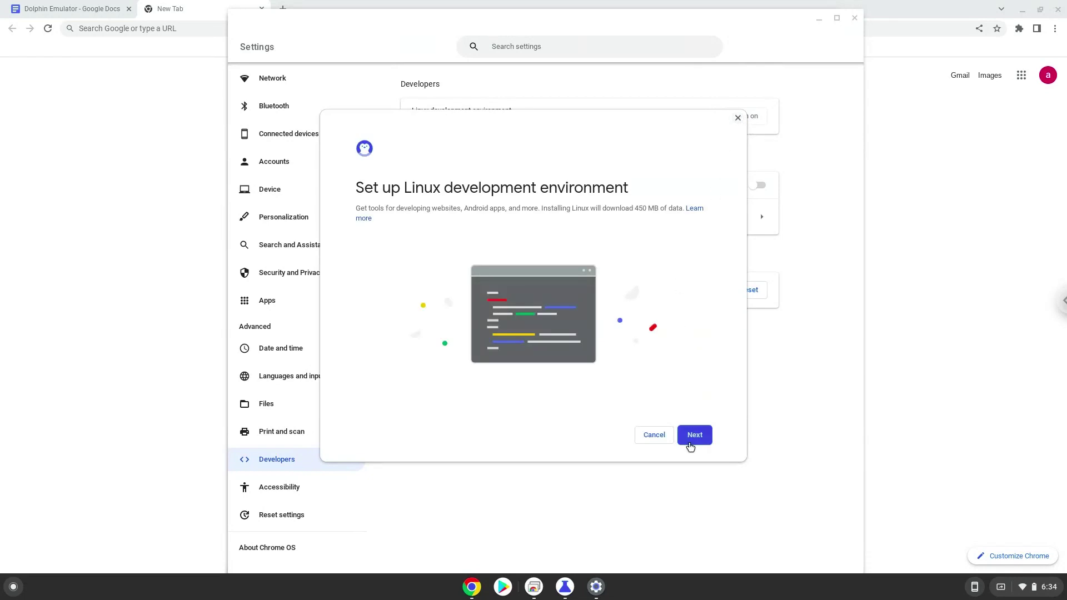
Go through the Linux setup dialog with Next and Install.
{"action": "left_click", "coordinate": [690, 445]}
{"action": "left_click", "coordinate": [690, 444]}
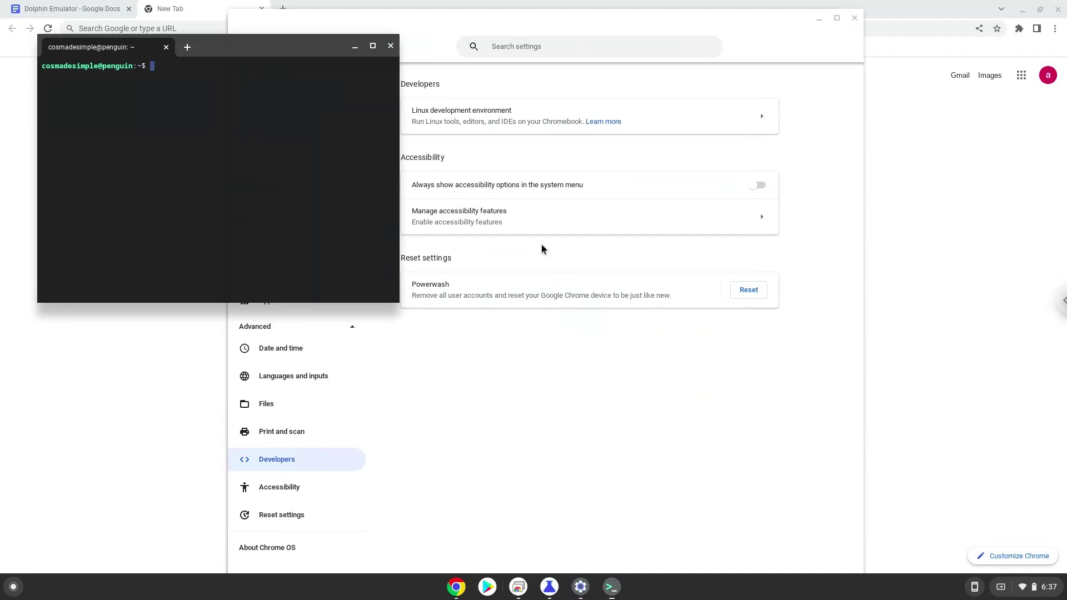
Close the Terminal, Settings and flags windows, plus the New Tab tab.
{"action": "left_click", "coordinate": [390, 47]}
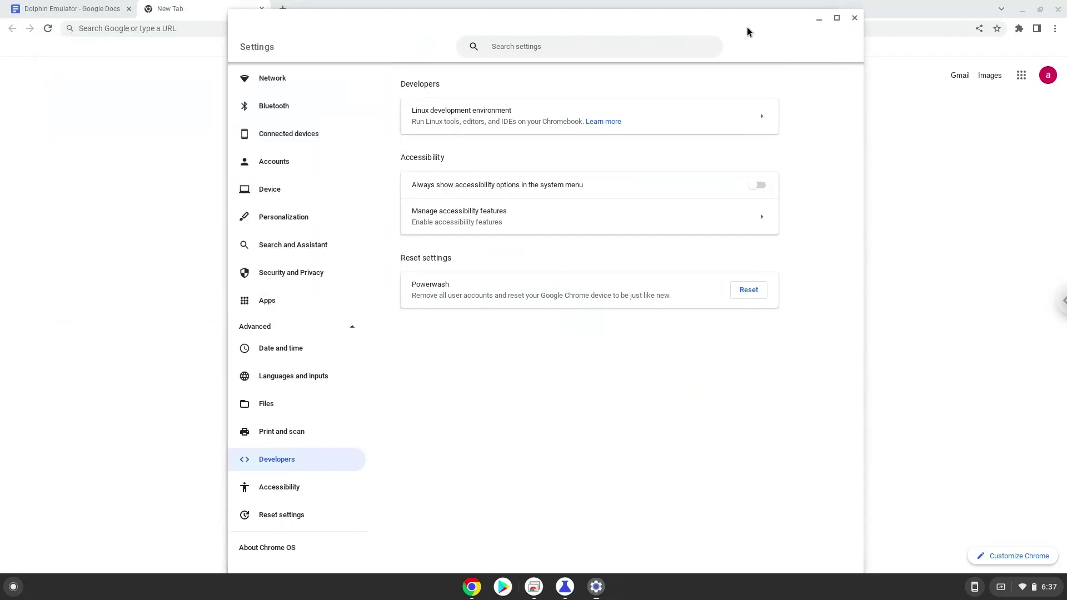
{"action": "left_click", "coordinate": [856, 18]}
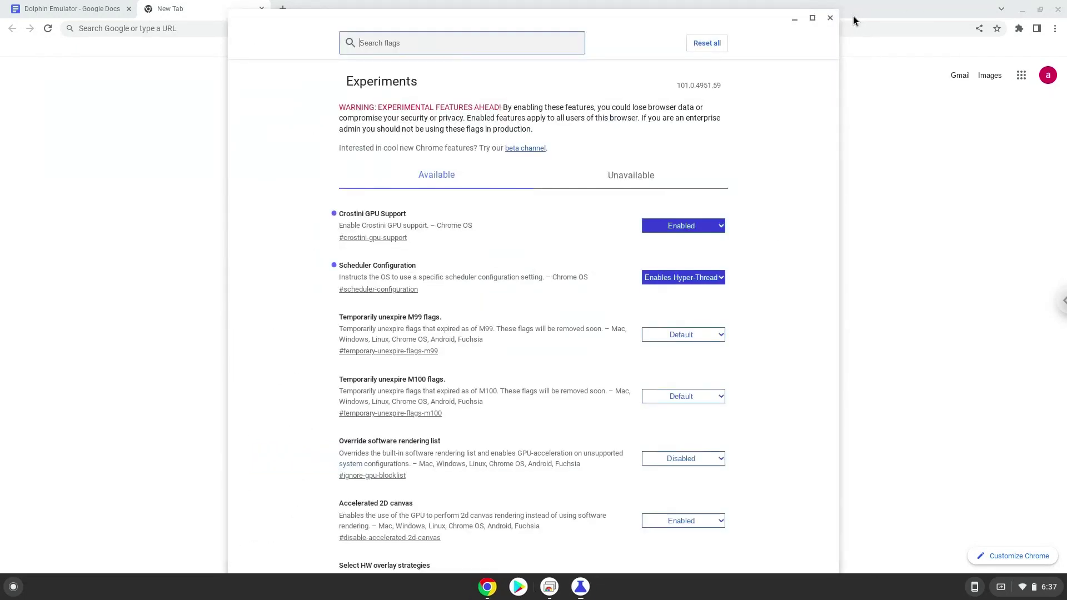
{"action": "left_click", "coordinate": [830, 18]}
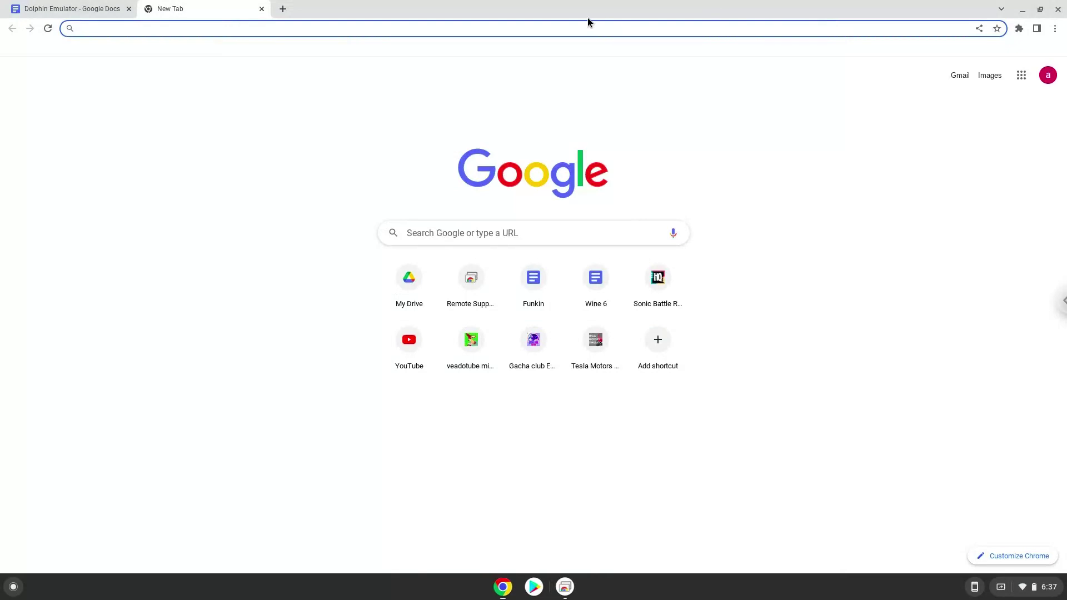
{"action": "left_click", "coordinate": [260, 9]}
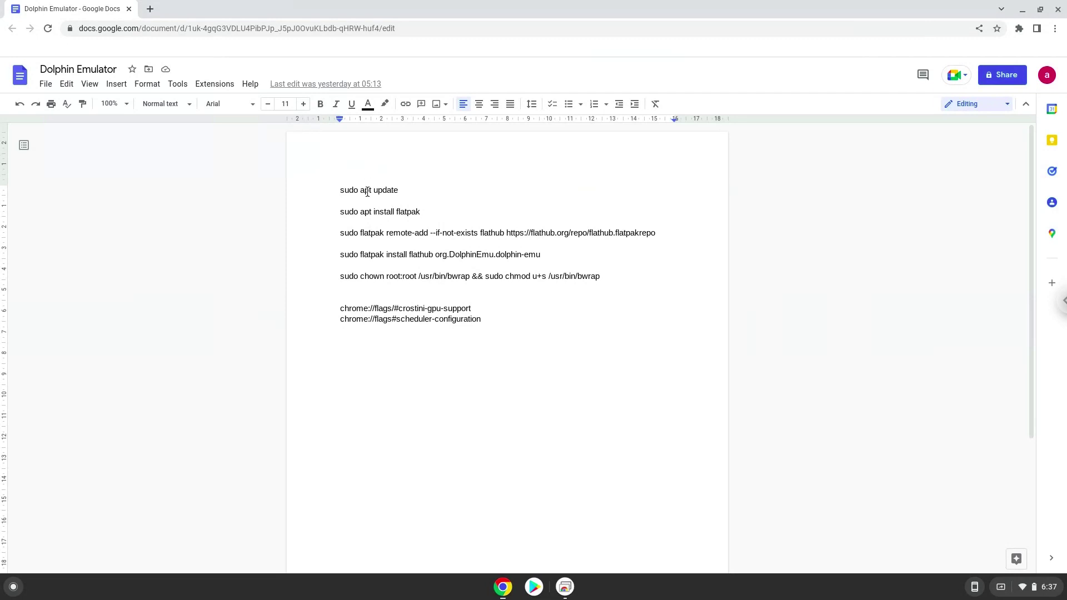
Copy the 'sudo apt update' command and start the Terminal app from the launcher.
{"action": "triple_click", "coordinate": [367, 192]}
{"action": "right_click", "coordinate": [367, 192]}
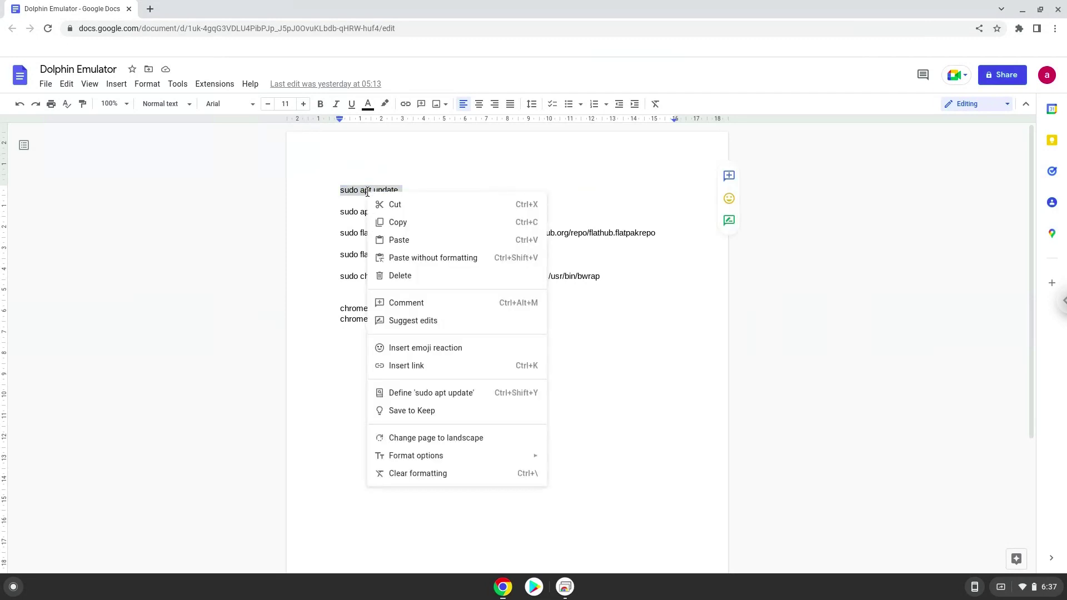
{"action": "left_click", "coordinate": [393, 223]}
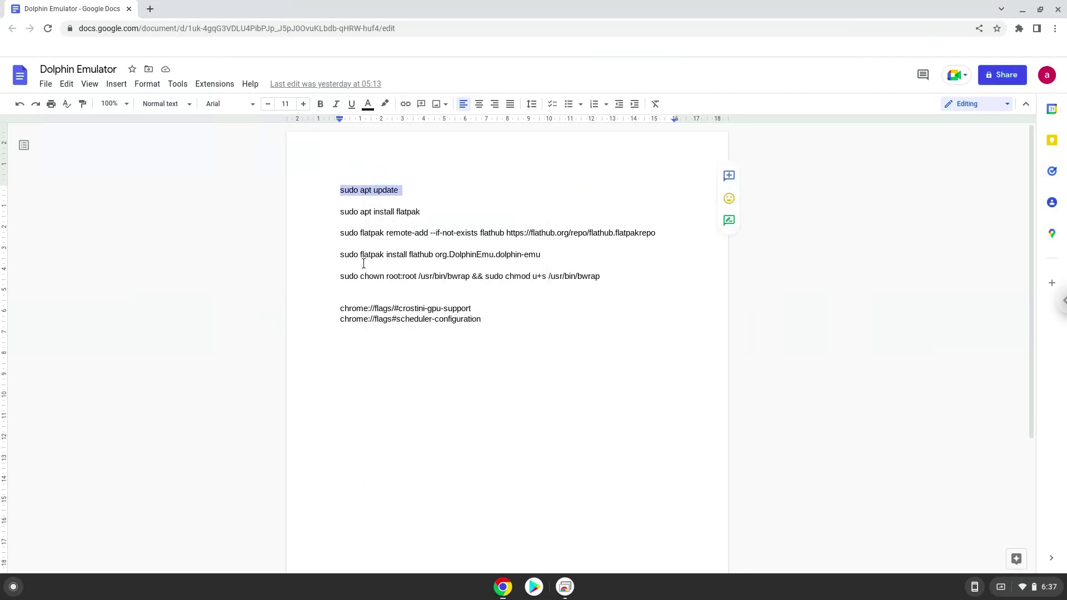
{"action": "left_click", "coordinate": [13, 588]}
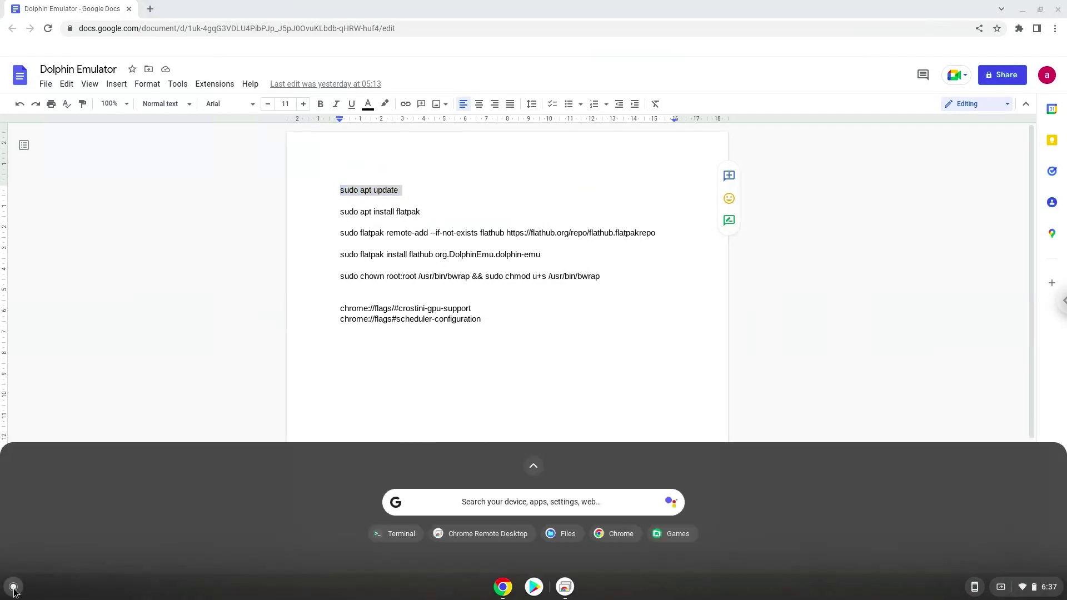
{"action": "type", "text": "t"}
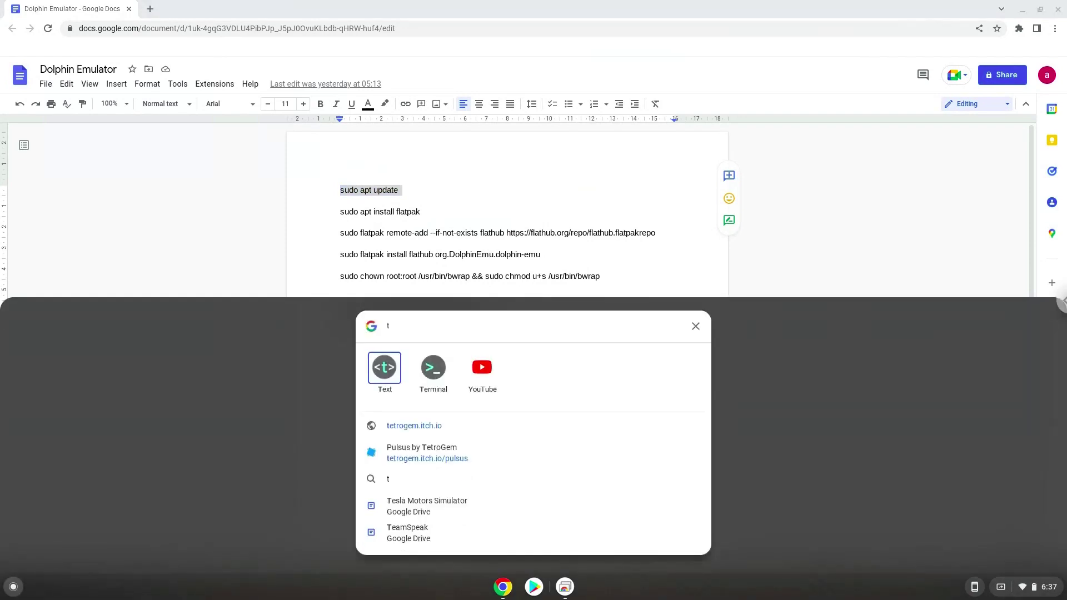
{"action": "type", "text": "er"}
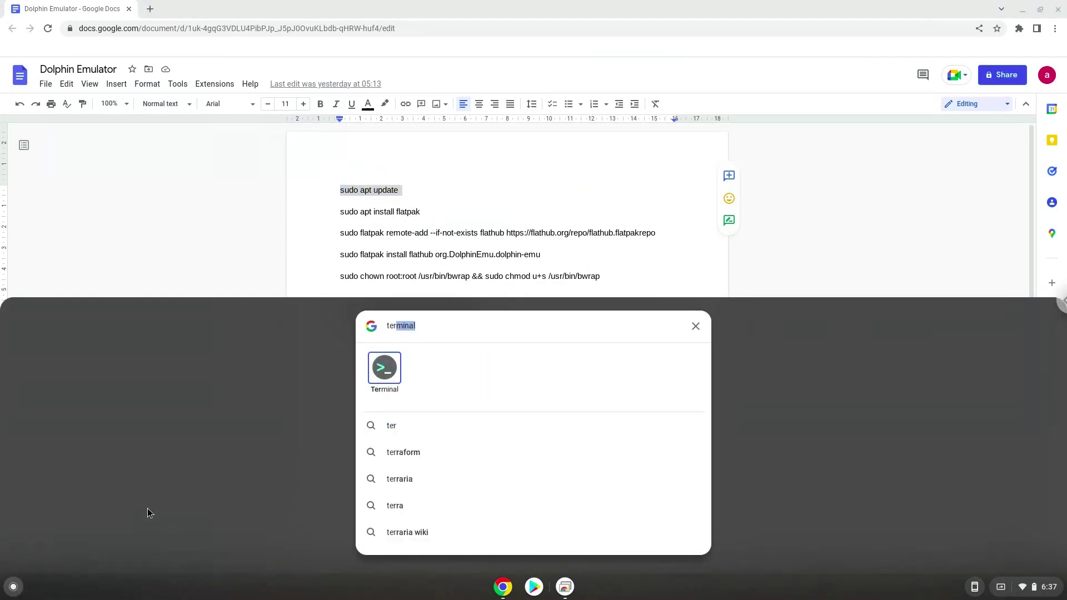
{"action": "left_click", "coordinate": [375, 372]}
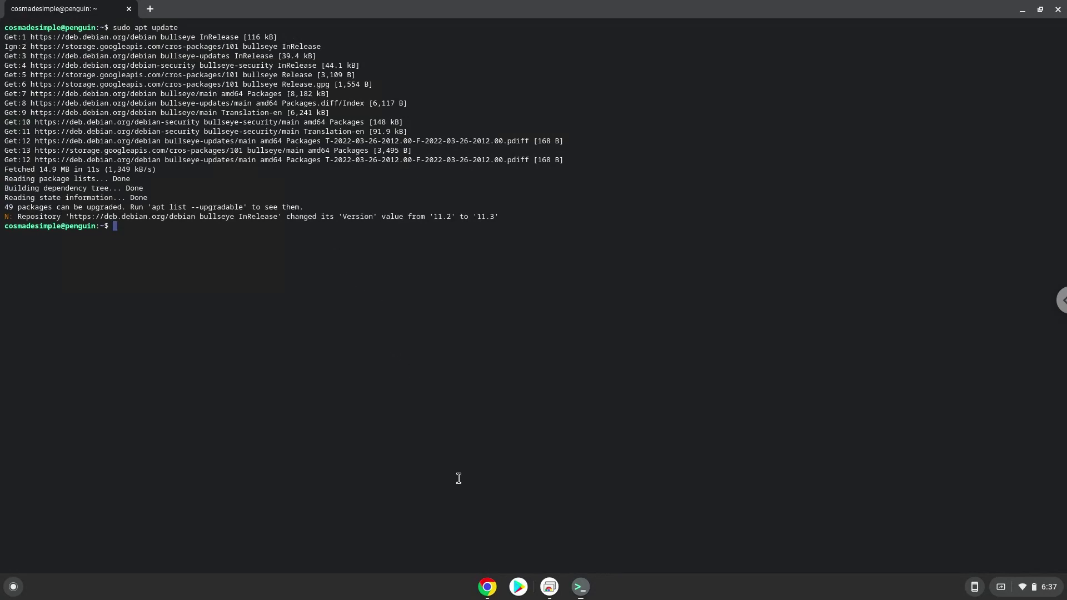
Select and copy the 'sudo apt install flatpak' line from the Dolphin Emulator document.
{"action": "left_click", "coordinate": [488, 588]}
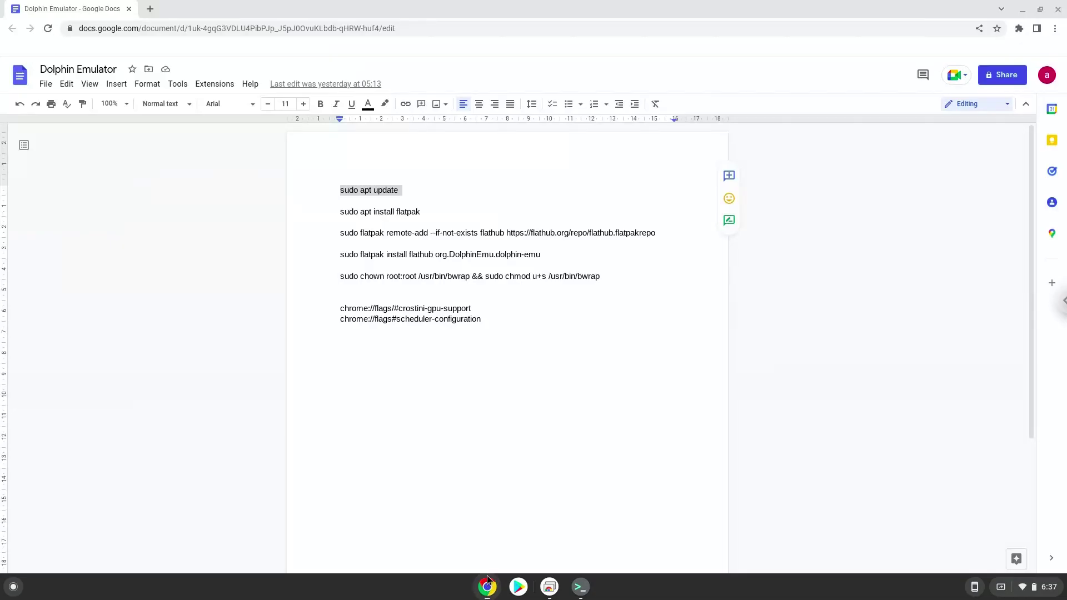
{"action": "left_click", "coordinate": [341, 213]}
{"action": "key", "text": "shift+Down"}
{"action": "right_click", "coordinate": [341, 212]}
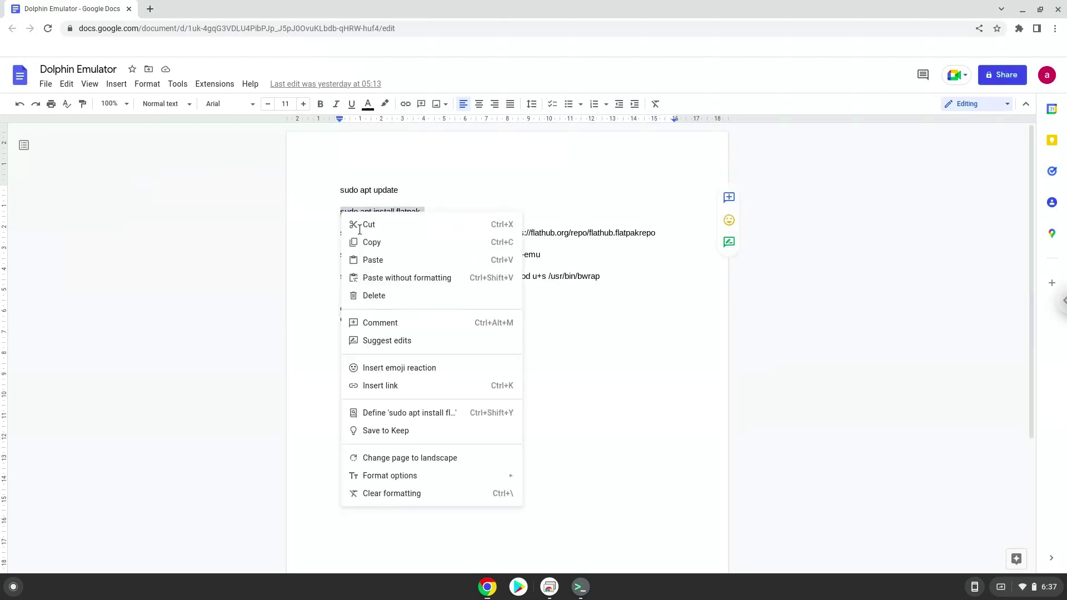
{"action": "left_click", "coordinate": [366, 241]}
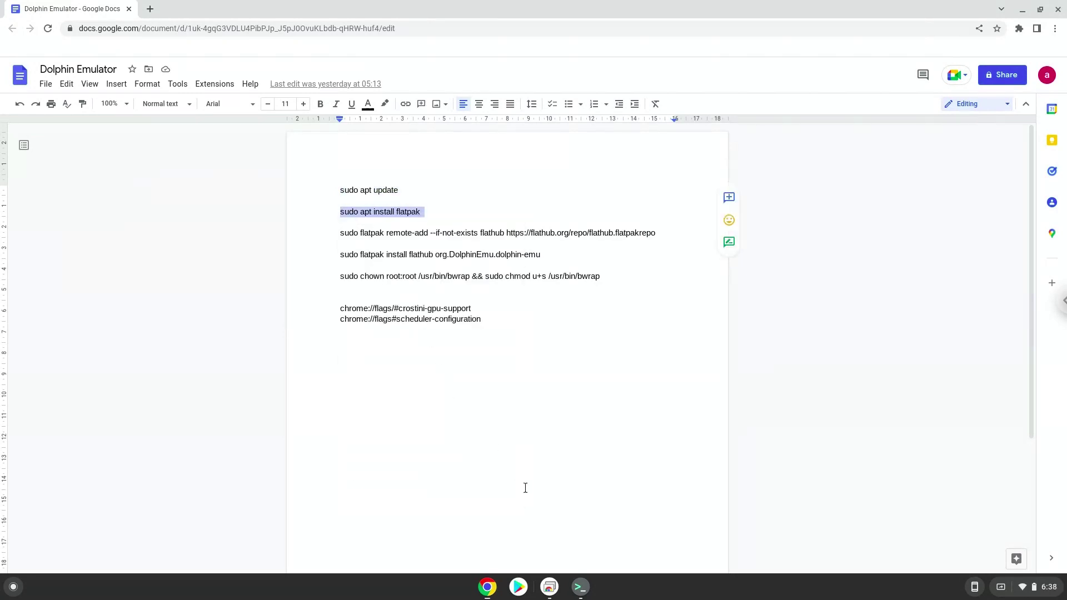
Paste and run 'sudo apt install flatpak' in Terminal, confirming the extra packages.
{"action": "left_click", "coordinate": [579, 586]}
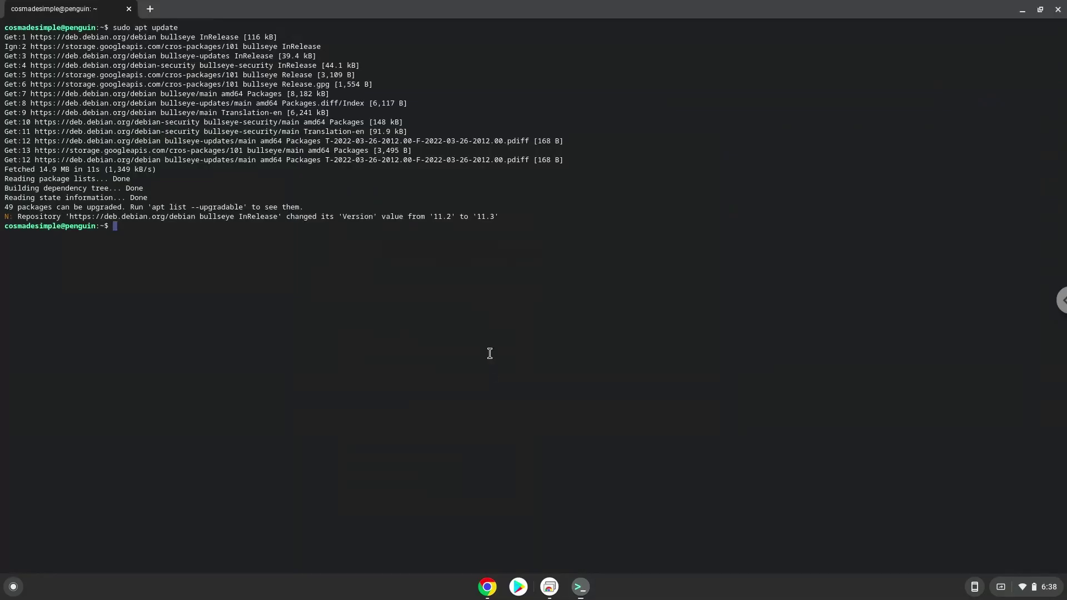
{"action": "right_click", "coordinate": [489, 353]}
{"action": "key", "text": "Return"}
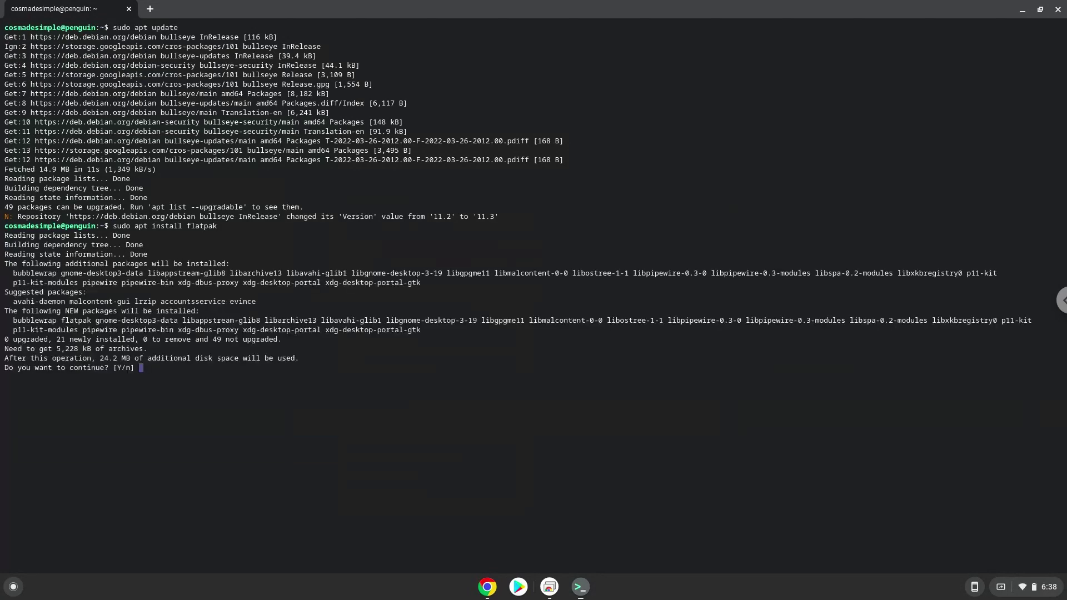
{"action": "key", "text": "Return"}
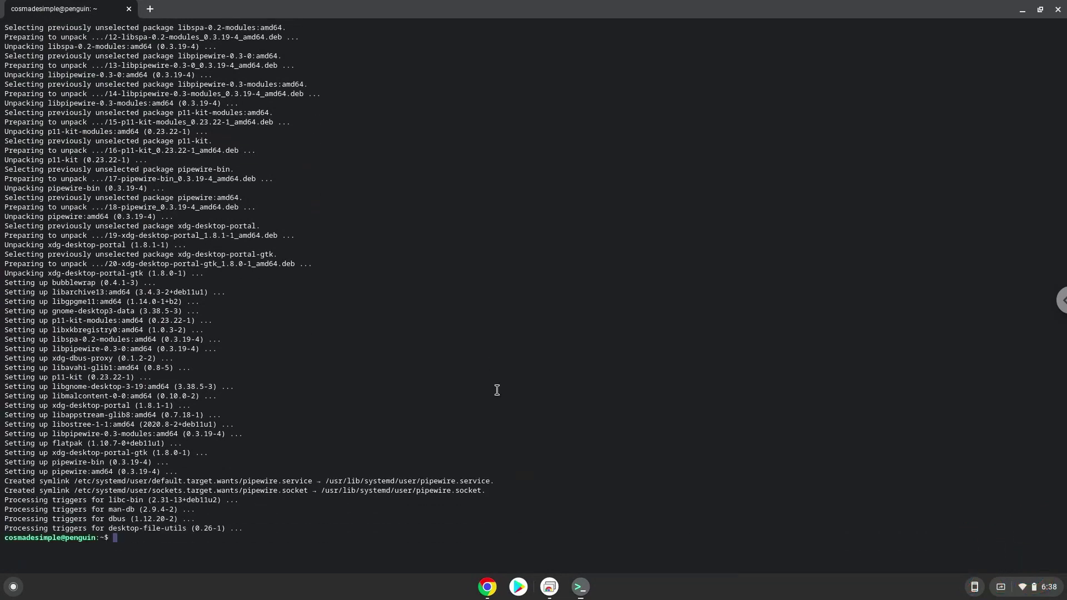
Copy the 'sudo flatpak remote-add' flathub line and run it in Terminal.
{"action": "left_click", "coordinate": [489, 587]}
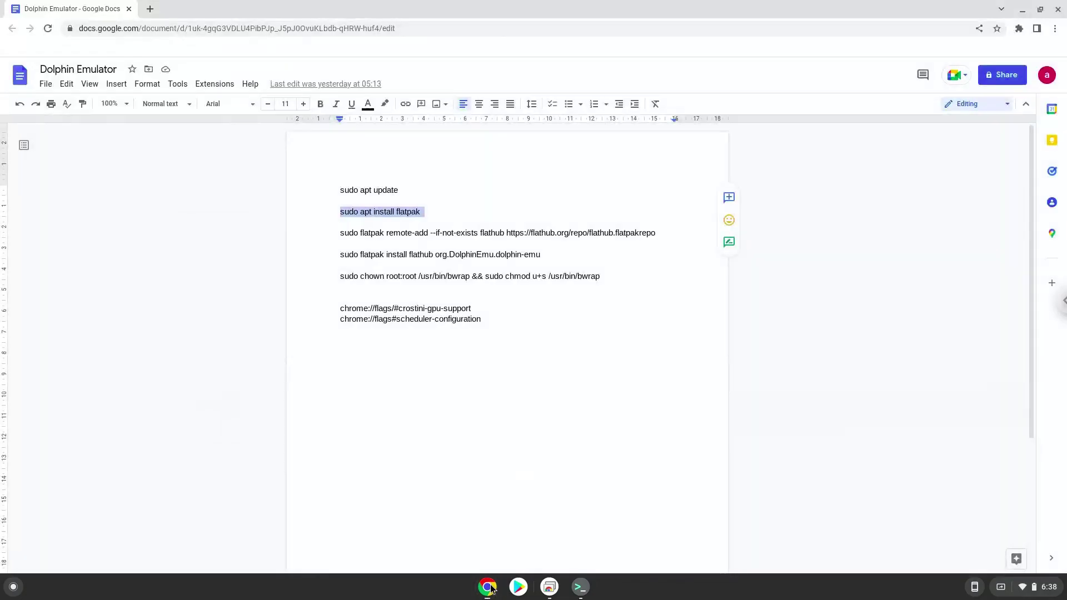
{"action": "triple_click", "coordinate": [413, 233]}
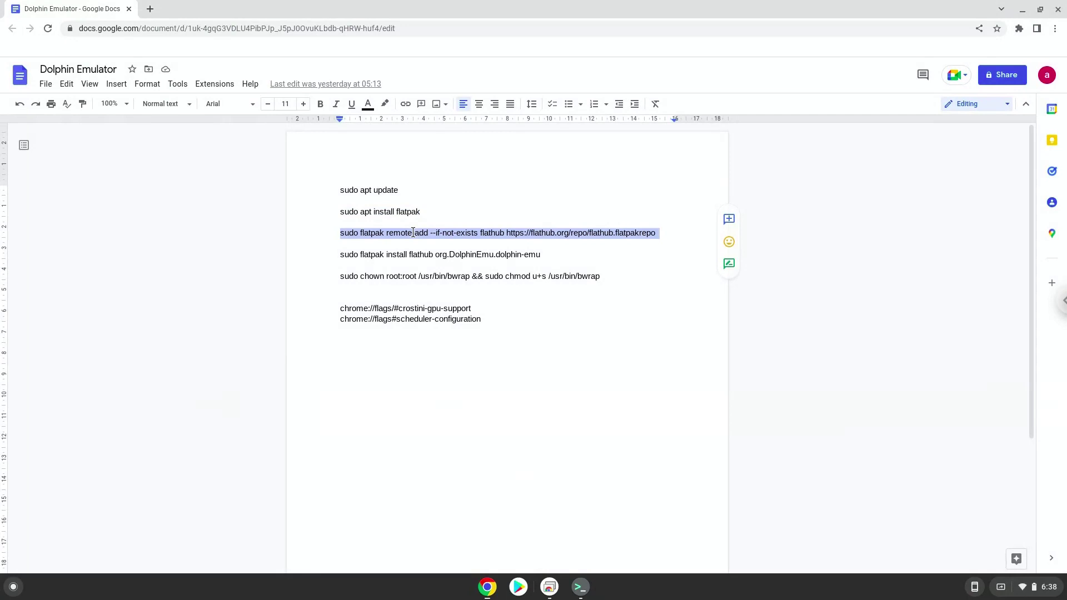
{"action": "right_click", "coordinate": [414, 233]}
{"action": "left_click", "coordinate": [439, 263]}
{"action": "left_click", "coordinate": [580, 587]}
{"action": "key", "text": "ctrl+shift+v"}
{"action": "key", "text": "Return"}
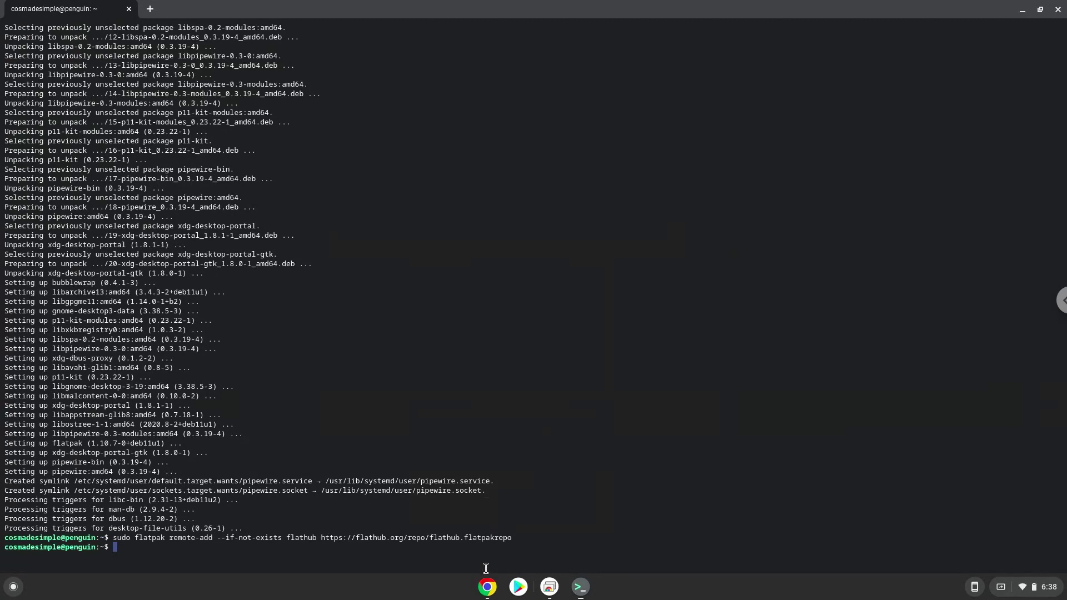
Run 'sudo flatpak install flathub org.DolphinEmu.dolphin-emu' in Terminal and confirm the install.
{"action": "left_click", "coordinate": [487, 587]}
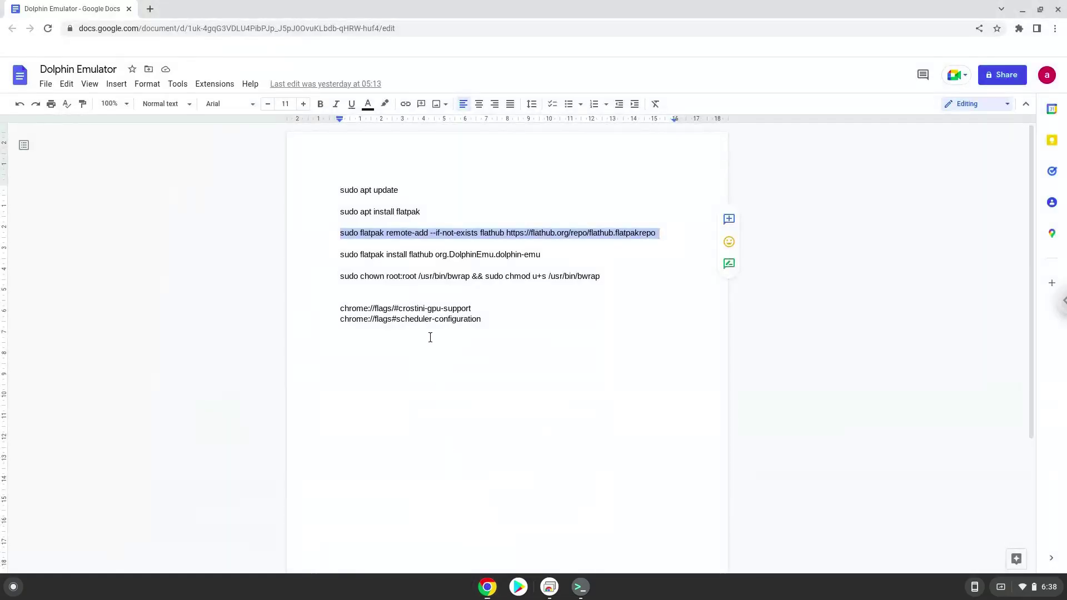
{"action": "triple_click", "coordinate": [419, 257]}
{"action": "right_click", "coordinate": [420, 259]}
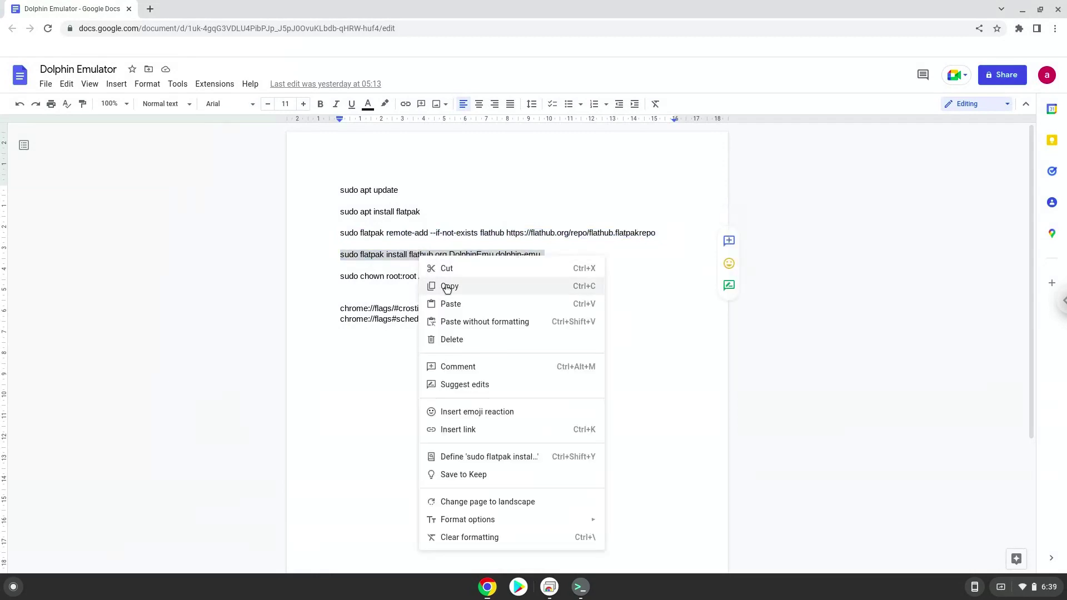
{"action": "left_click", "coordinate": [446, 286]}
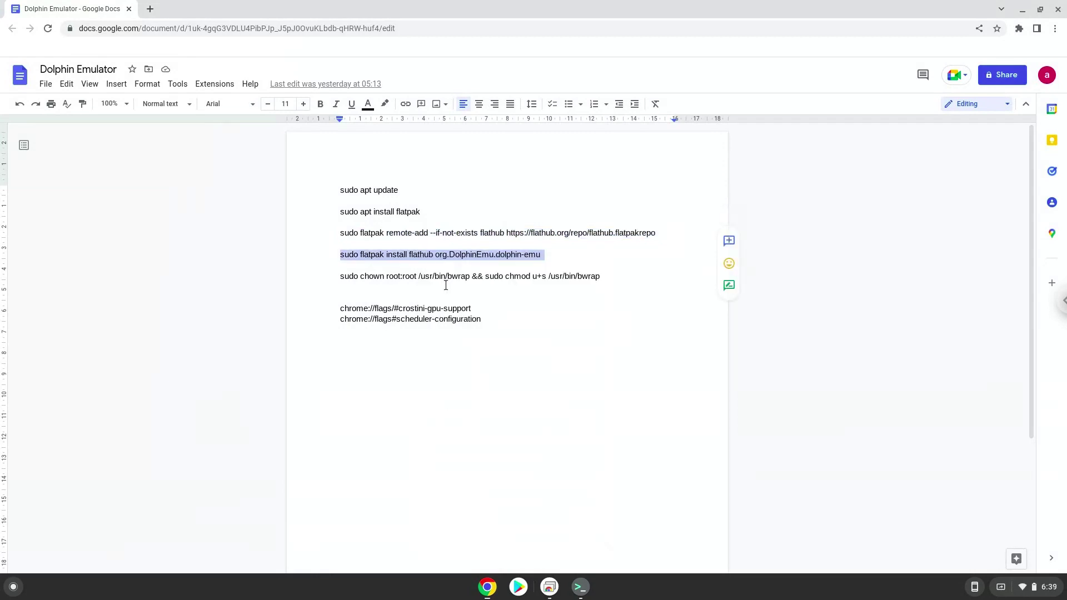
{"action": "left_click", "coordinate": [581, 586]}
{"action": "key", "text": "ctrl+shift+v"}
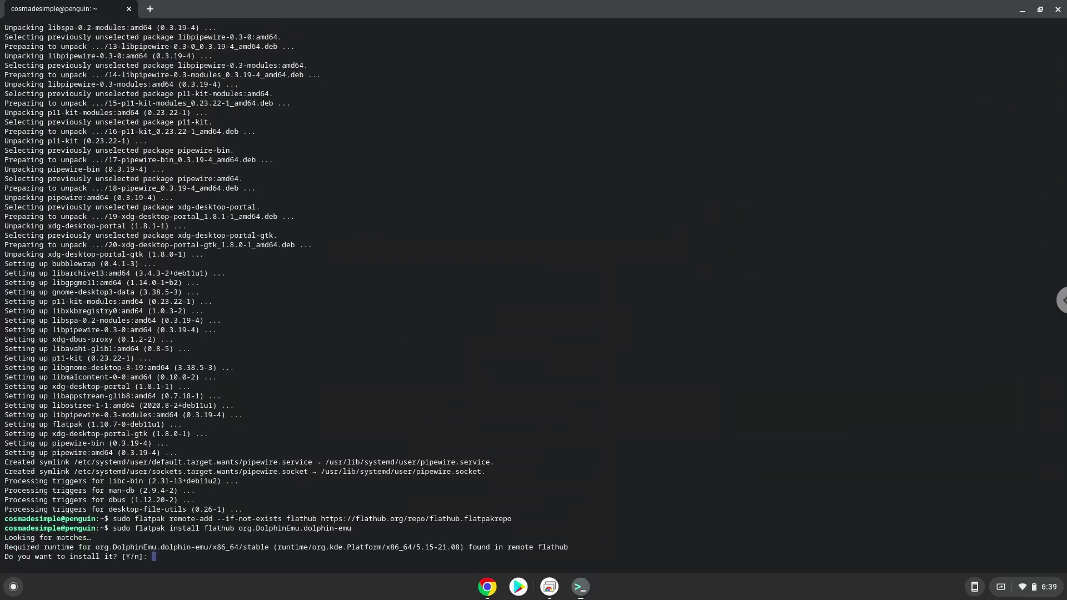
{"action": "key", "text": "Return"}
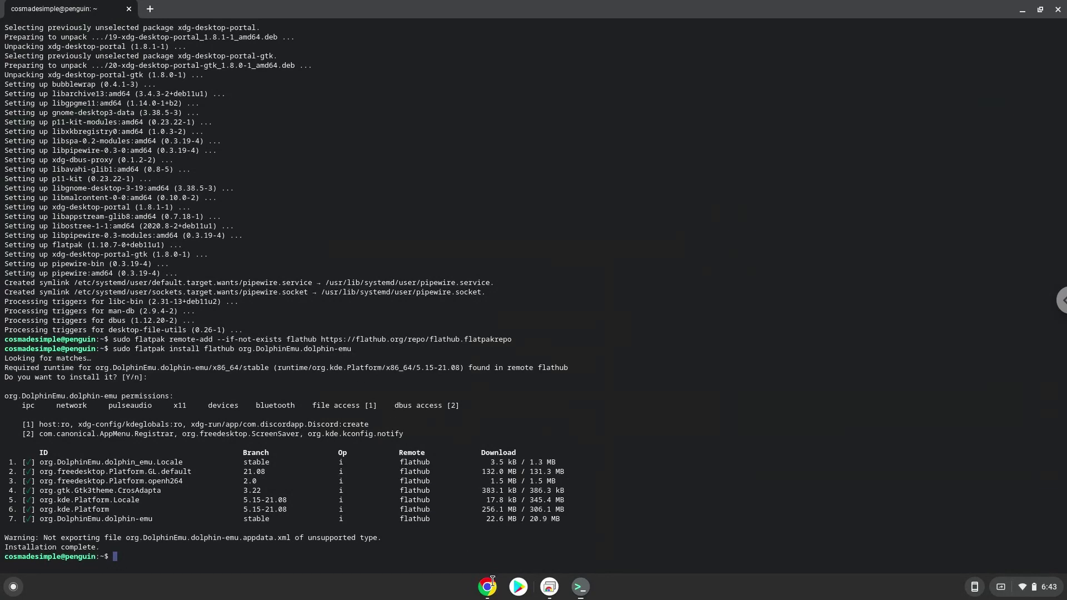
Copy the 'sudo chown root:root /usr/bin/bwrap && sudo chmod u+s /usr/bin/bwrap' line from Docs and run it in Terminal.
{"action": "left_click", "coordinate": [490, 585]}
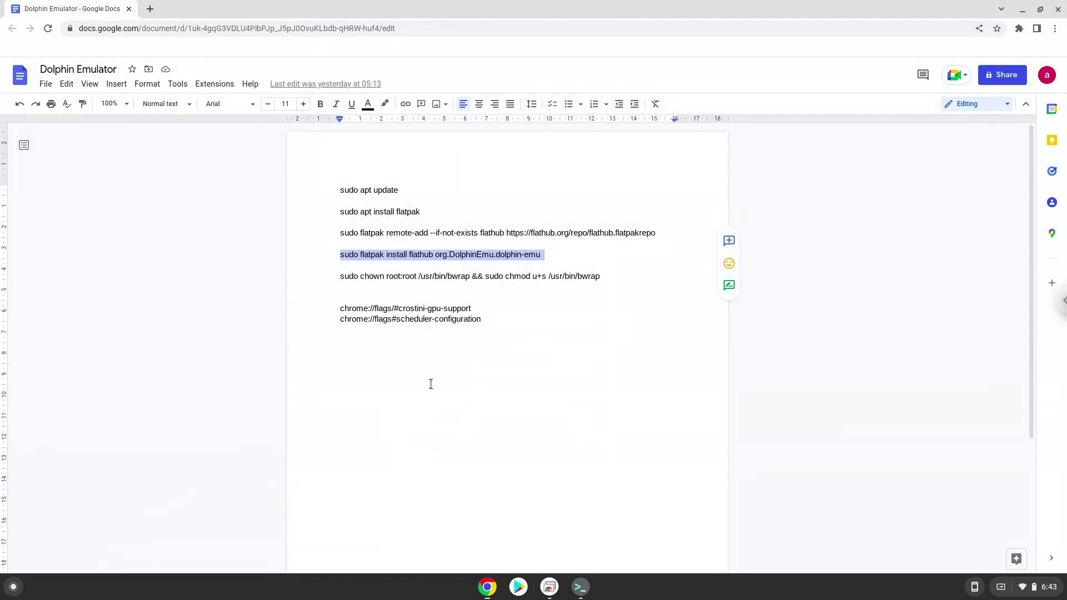
{"action": "triple_click", "coordinate": [387, 280]}
{"action": "right_click", "coordinate": [387, 280]}
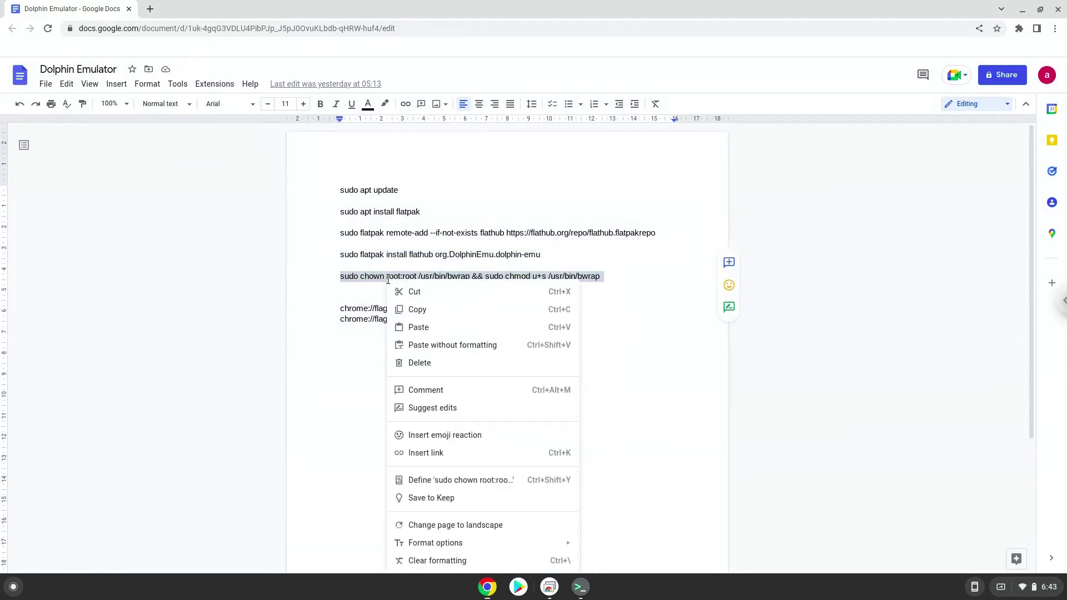
{"action": "left_click", "coordinate": [414, 310]}
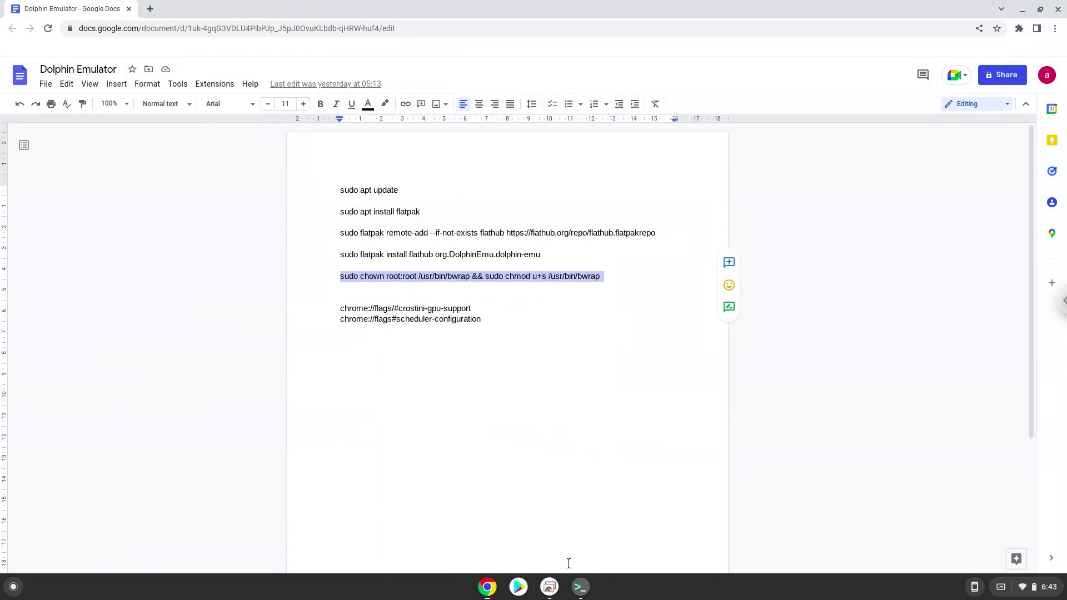
{"action": "left_click", "coordinate": [581, 587]}
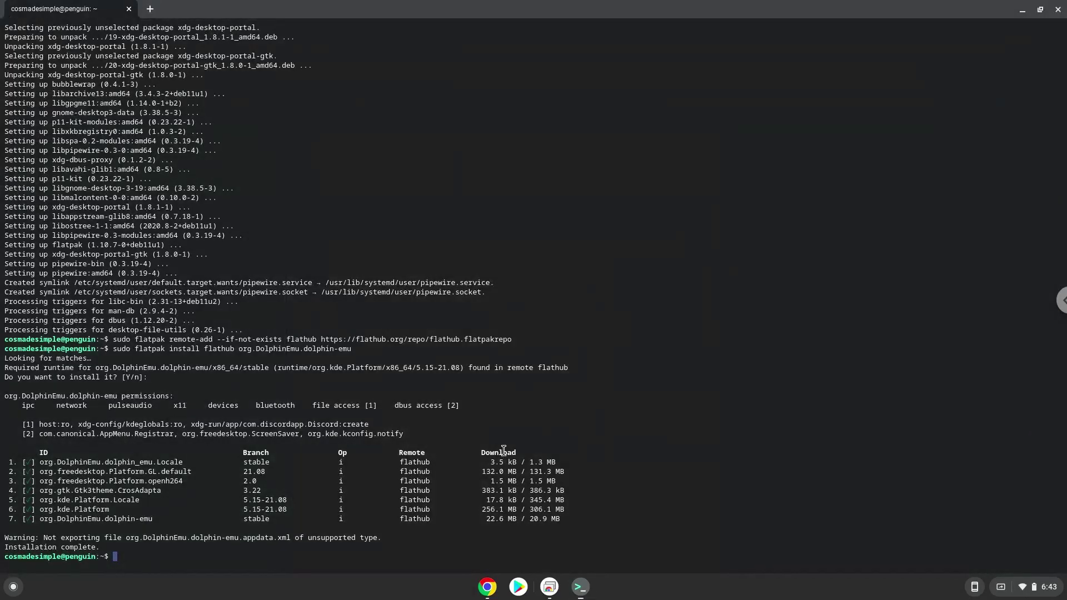
{"action": "key", "text": "ctrl+shift+v"}
{"action": "key", "text": "Return"}
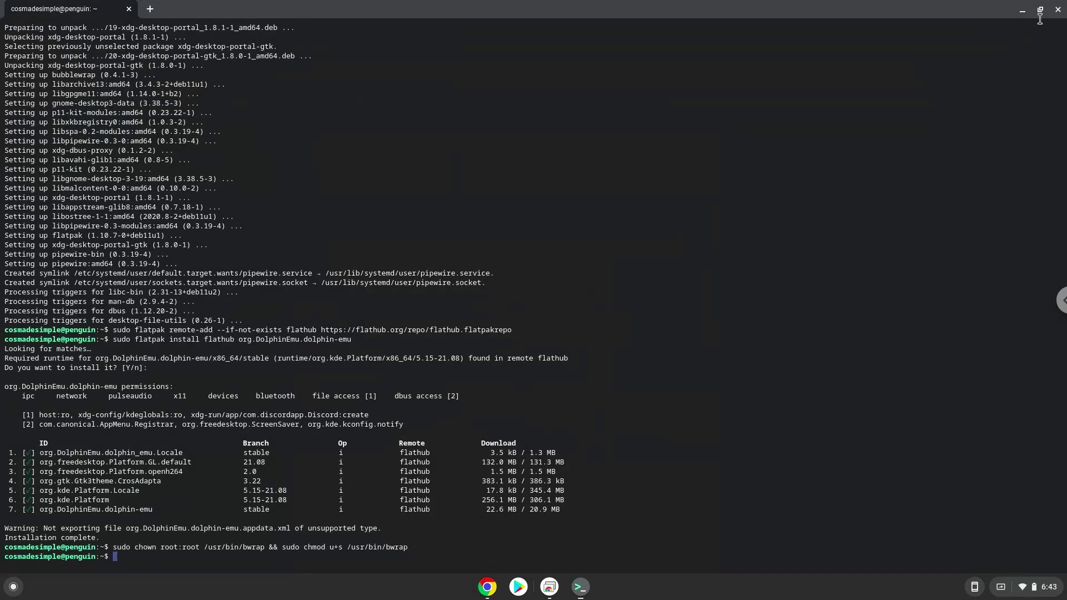
Close the Linux Terminal, confirming Leave, and close the Google Docs browser window.
{"action": "left_click", "coordinate": [1057, 10]}
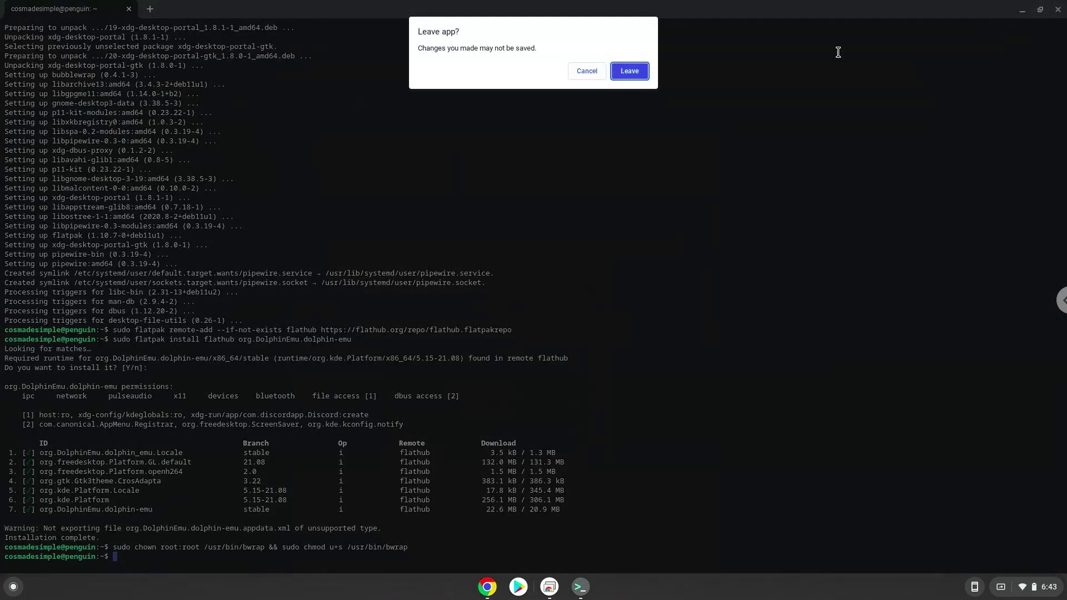
{"action": "left_click", "coordinate": [631, 74]}
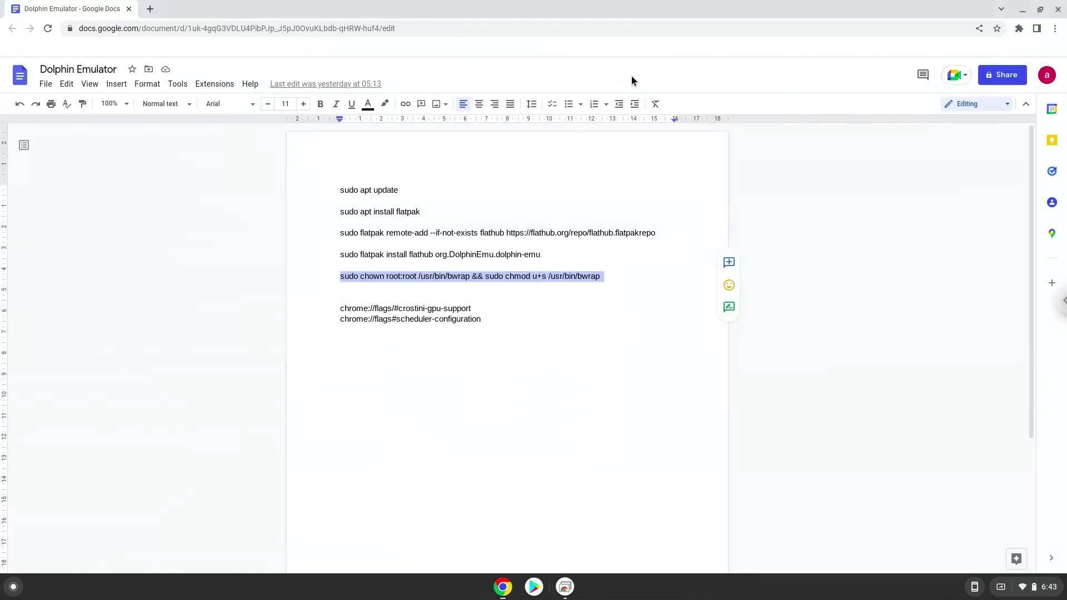
{"action": "left_click", "coordinate": [1055, 10]}
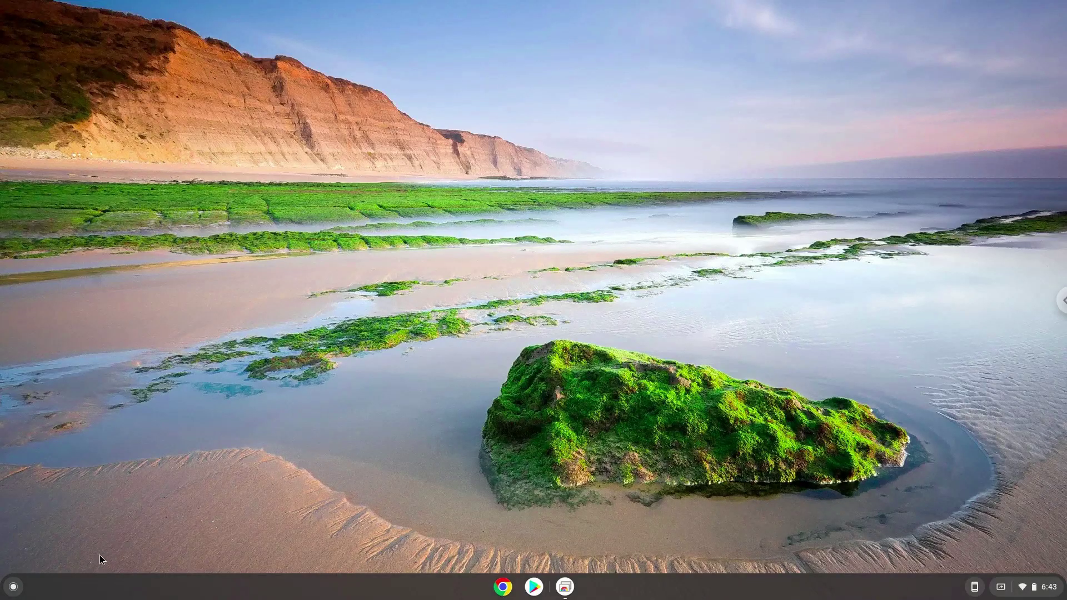
Launch Dolphin Emulator from the Linux apps folder in the expanded Launcher.
{"action": "left_click", "coordinate": [14, 587]}
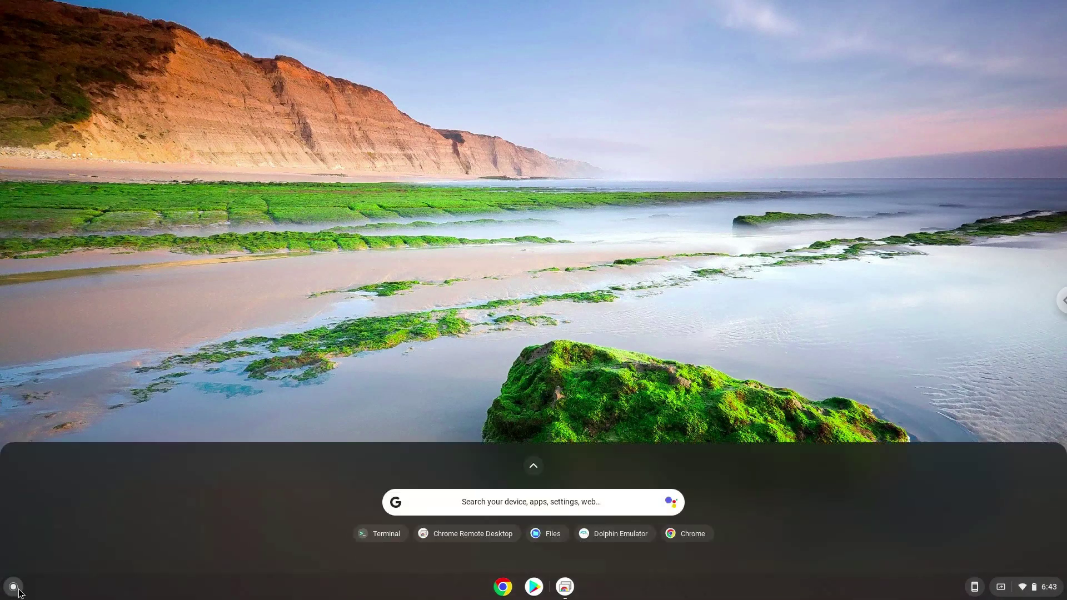
{"action": "left_click", "coordinate": [526, 465]}
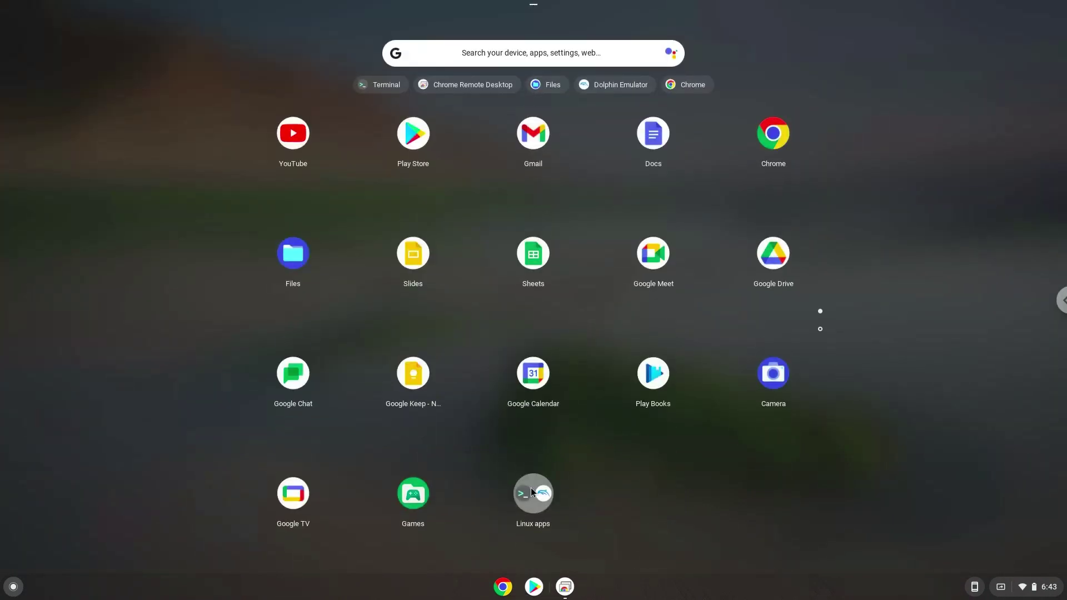
{"action": "left_click", "coordinate": [530, 492]}
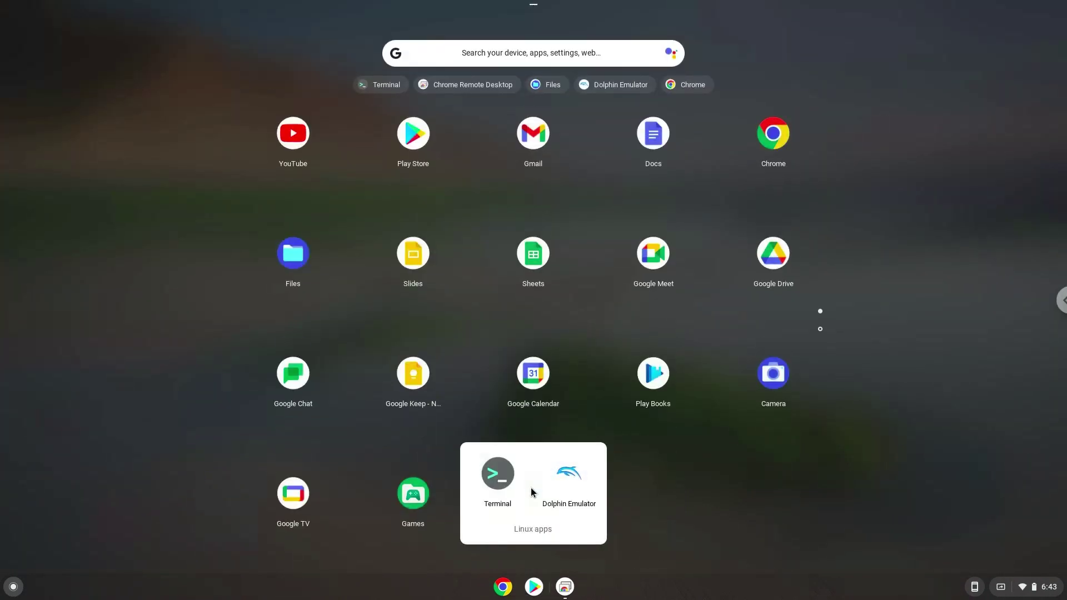
{"action": "left_click", "coordinate": [566, 473]}
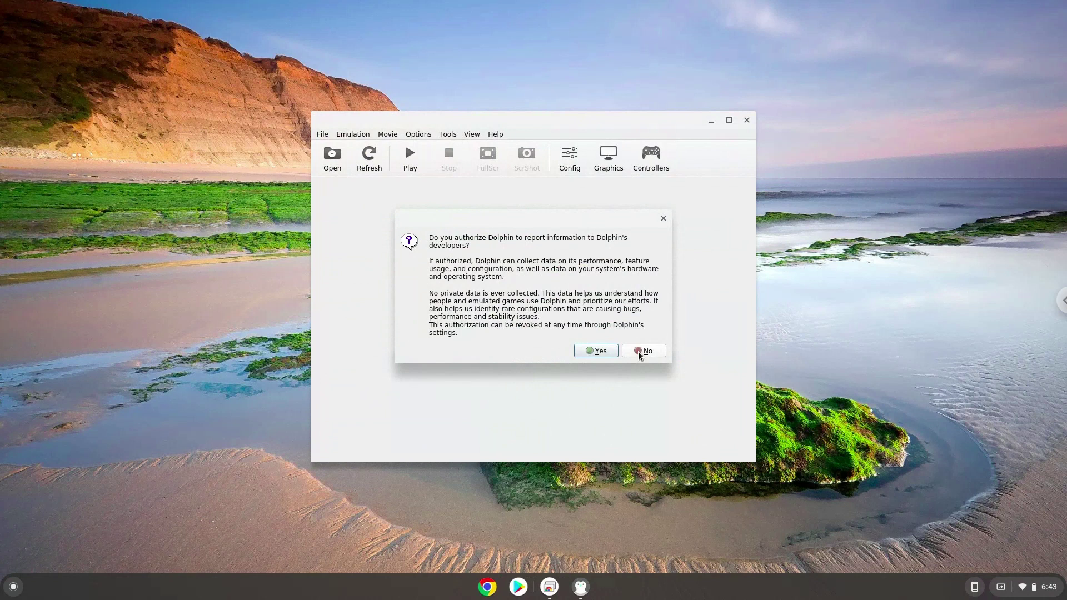
Decline Dolphin's usage reporting, maximize its window, and show Help > About for version 5.0-16380.
{"action": "left_click", "coordinate": [607, 352]}
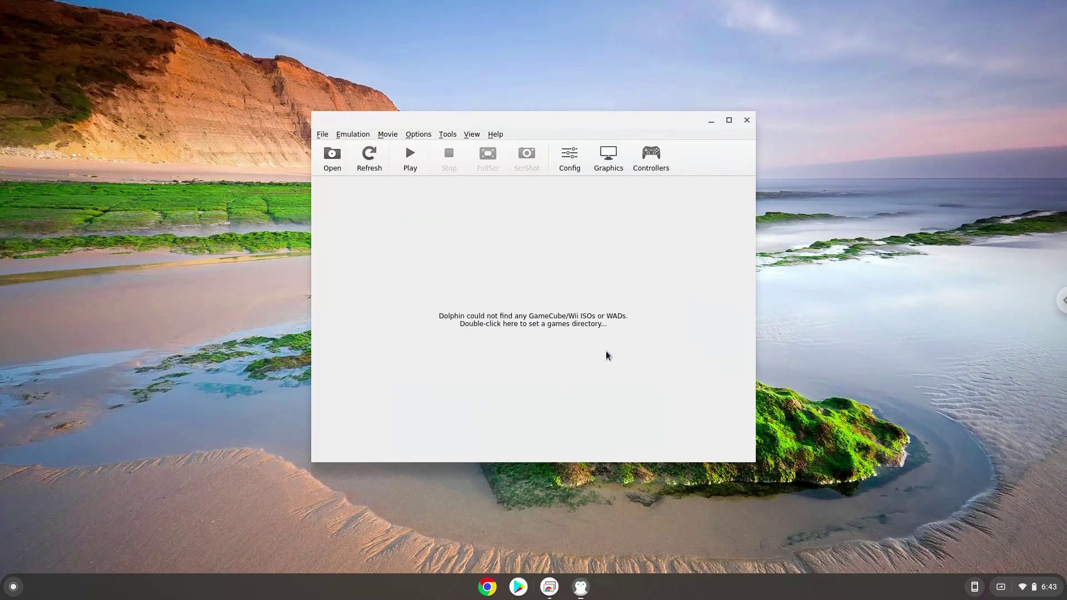
{"action": "left_click", "coordinate": [729, 121]}
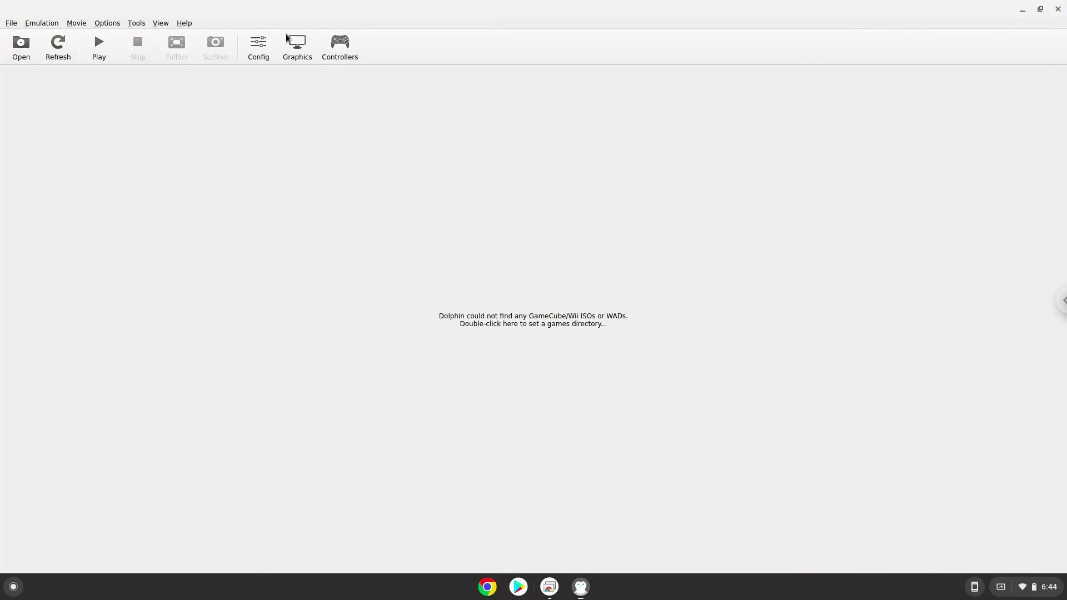
{"action": "left_click", "coordinate": [184, 23]}
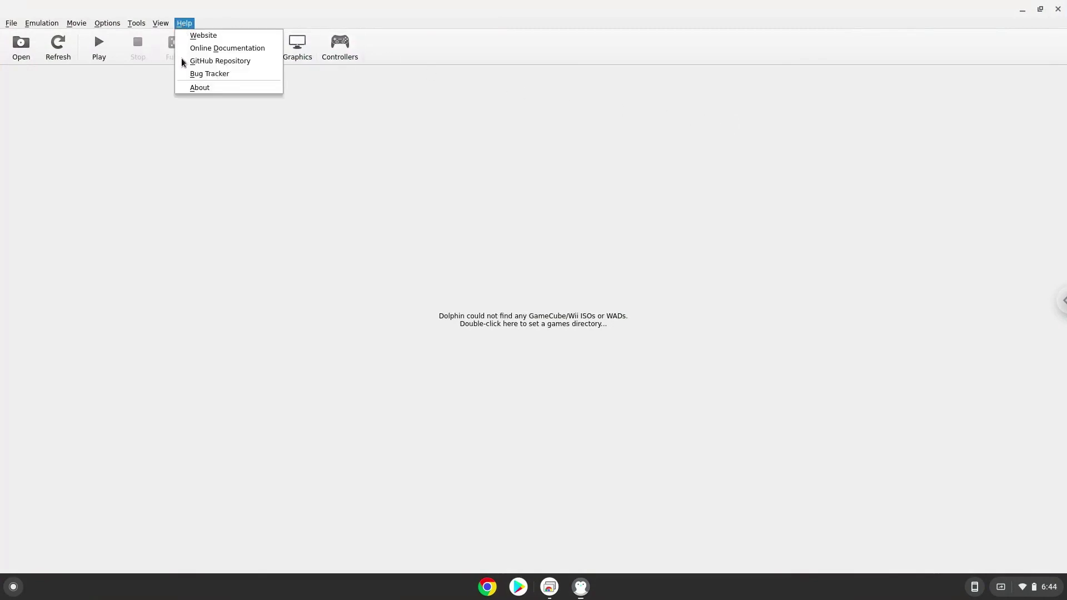
{"action": "left_click", "coordinate": [190, 89]}
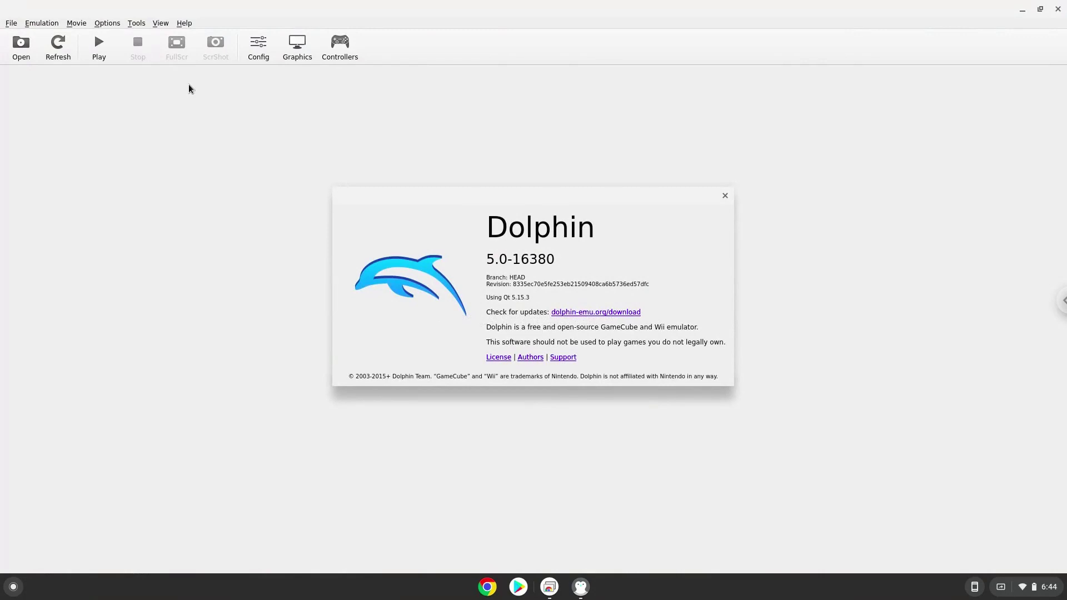